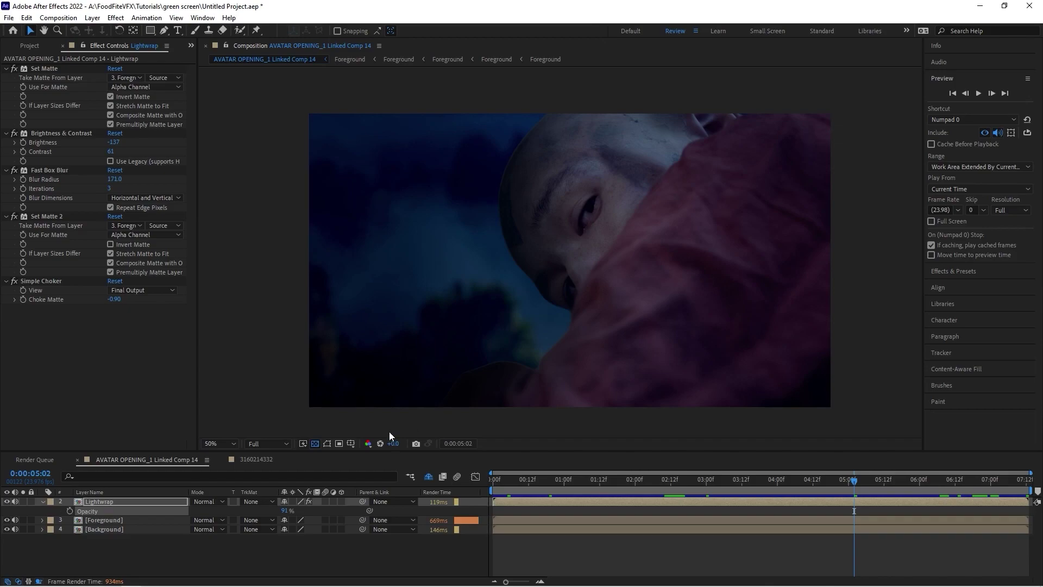
Step: Compare the shot with the Lightwrap layer hidden and shown, and view the Foreground and Background layers each in isolation
left_click(6, 501)
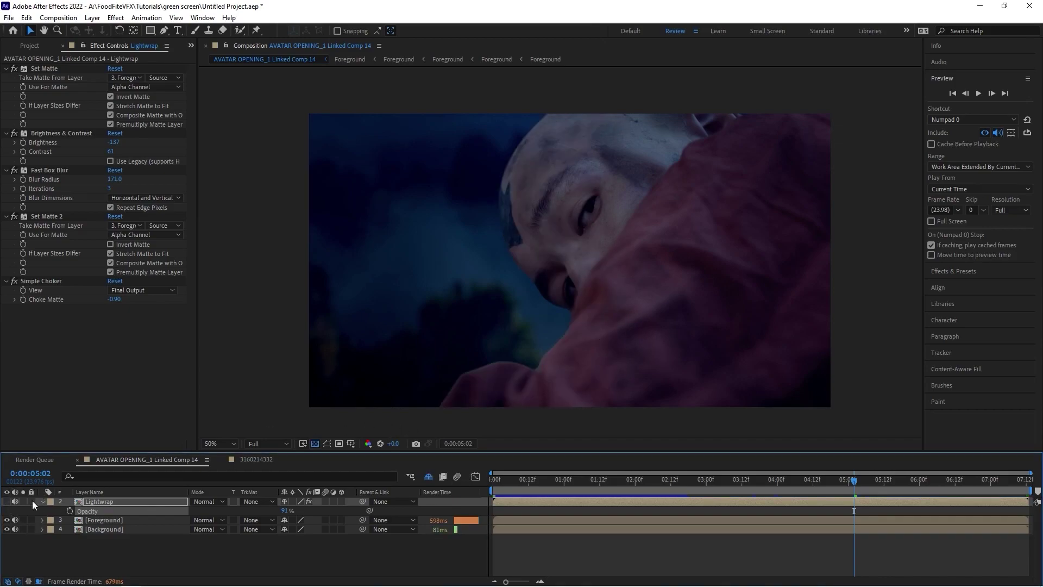
left_click(23, 520)
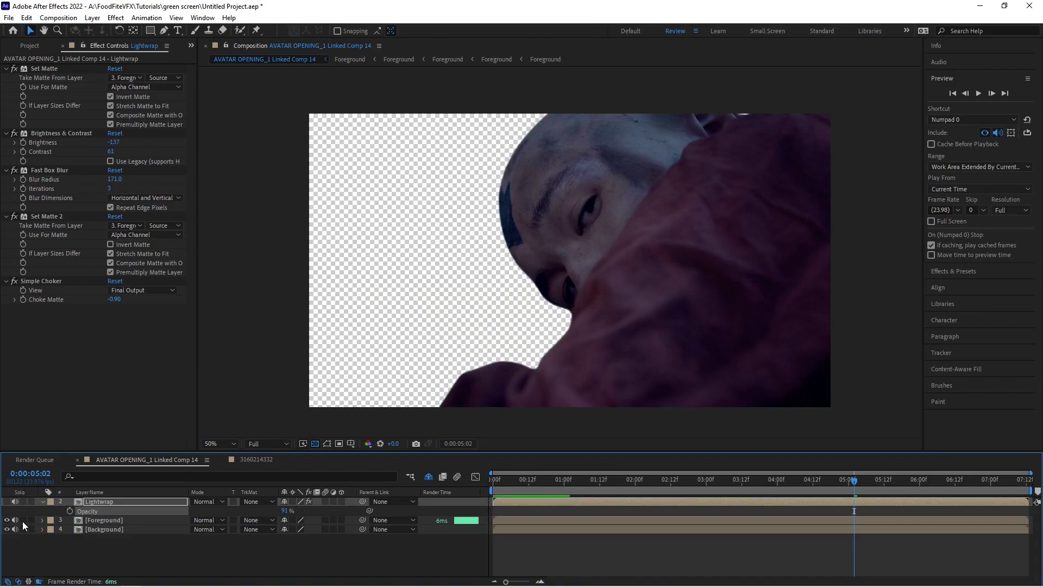
left_click(23, 520)
left_click(22, 529)
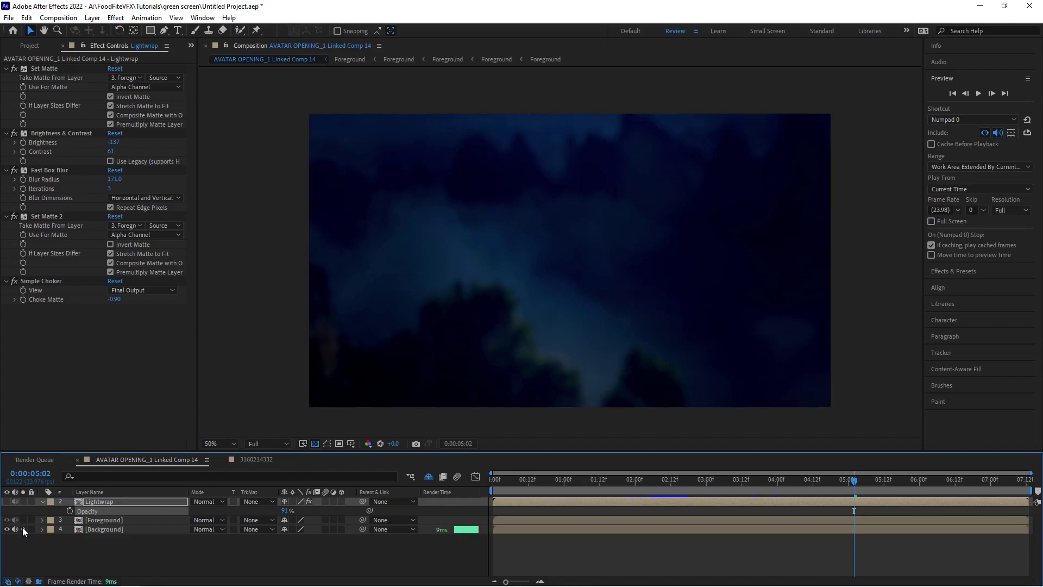
left_click(23, 529)
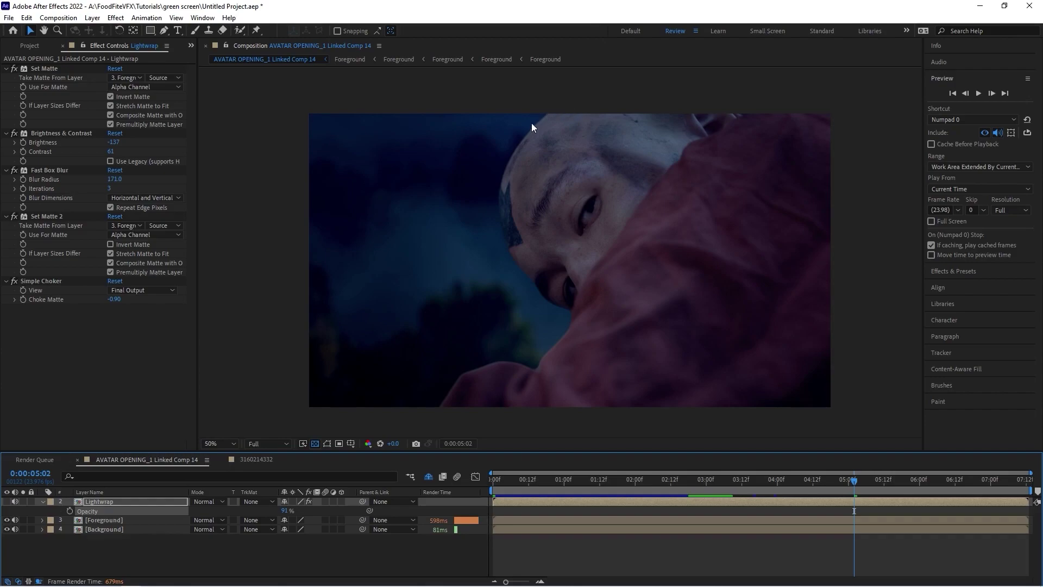
left_click(7, 502)
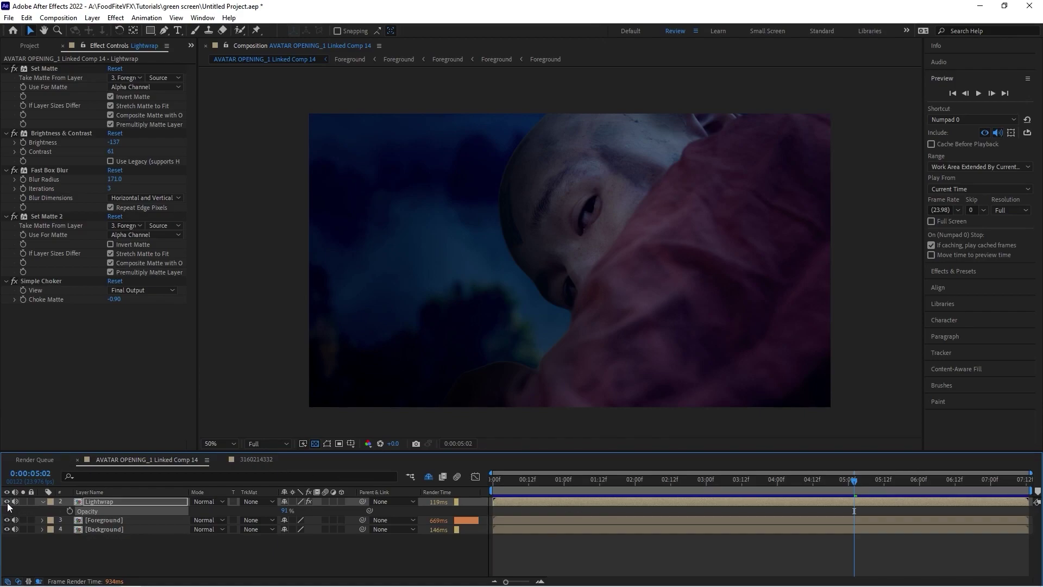
left_click(252, 459)
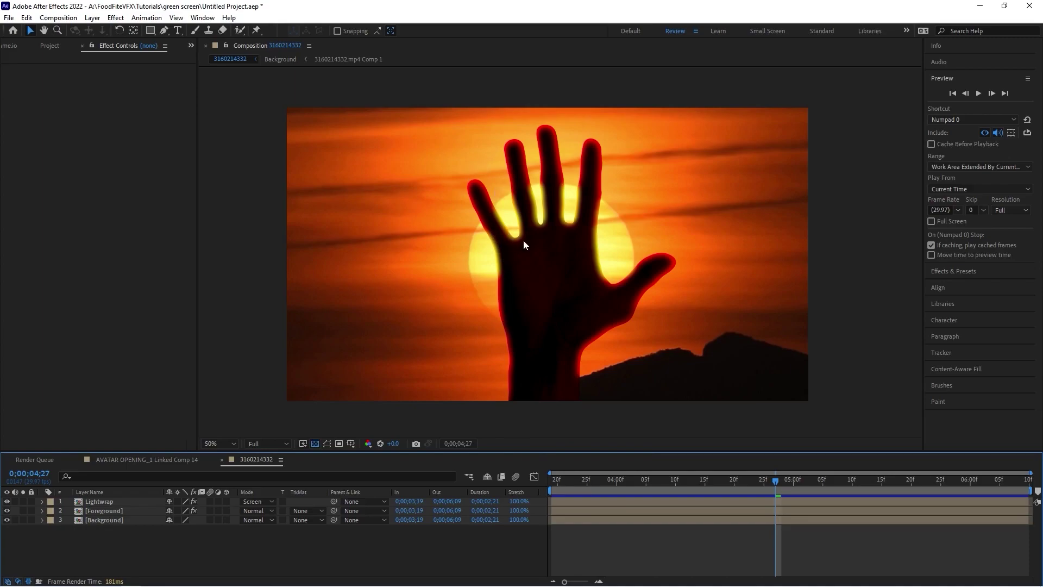
left_click(6, 501)
left_click(7, 502)
left_click(7, 501)
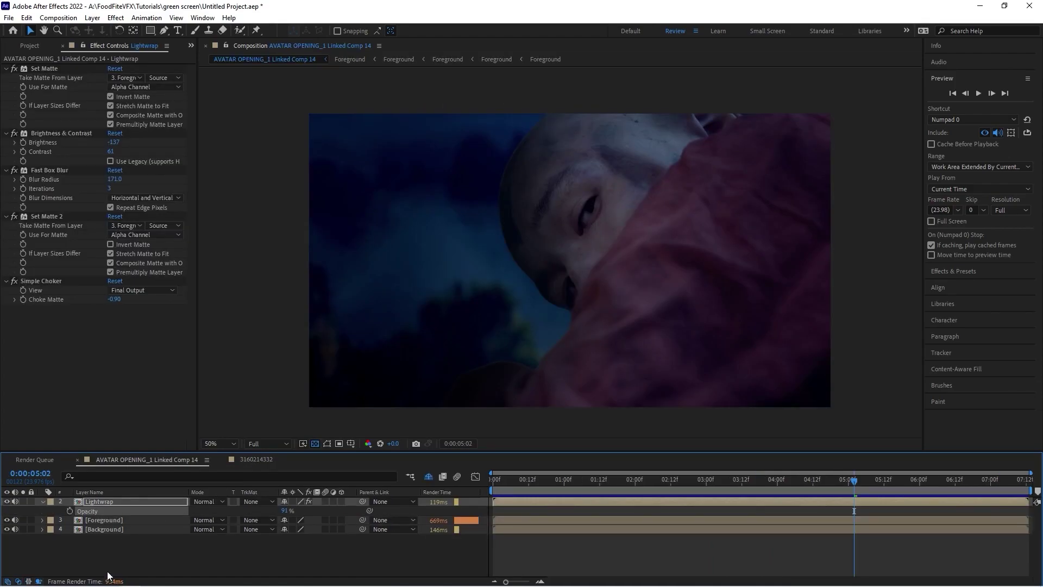
left_click(92, 501)
key("Delete")
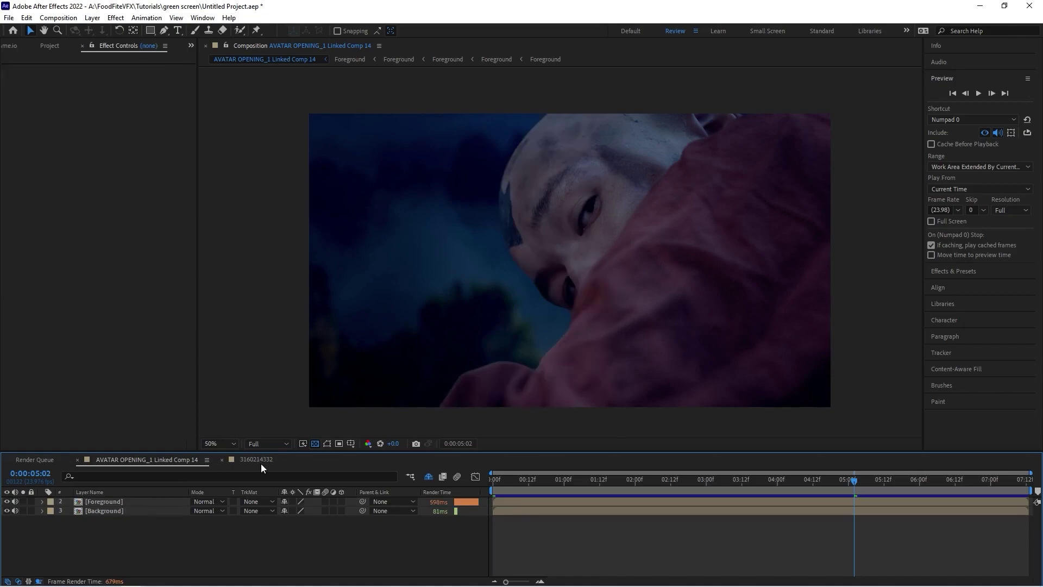
left_click(256, 459)
left_click(136, 501)
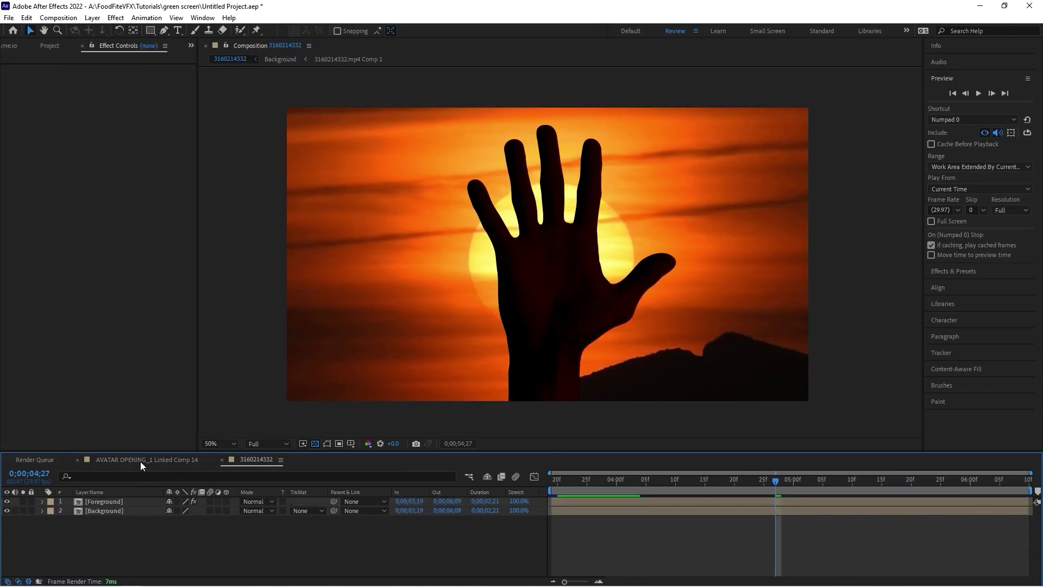
left_click(140, 461)
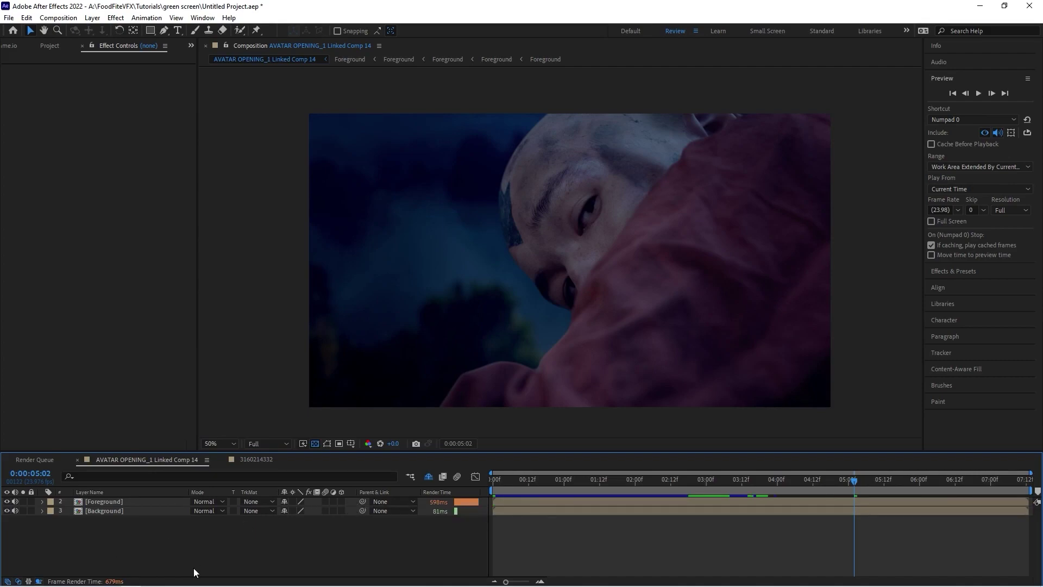
Step: Inspect the Foreground and Background layers by soloing each one in turn, leaving neither soloed
mouse_move(214, 586)
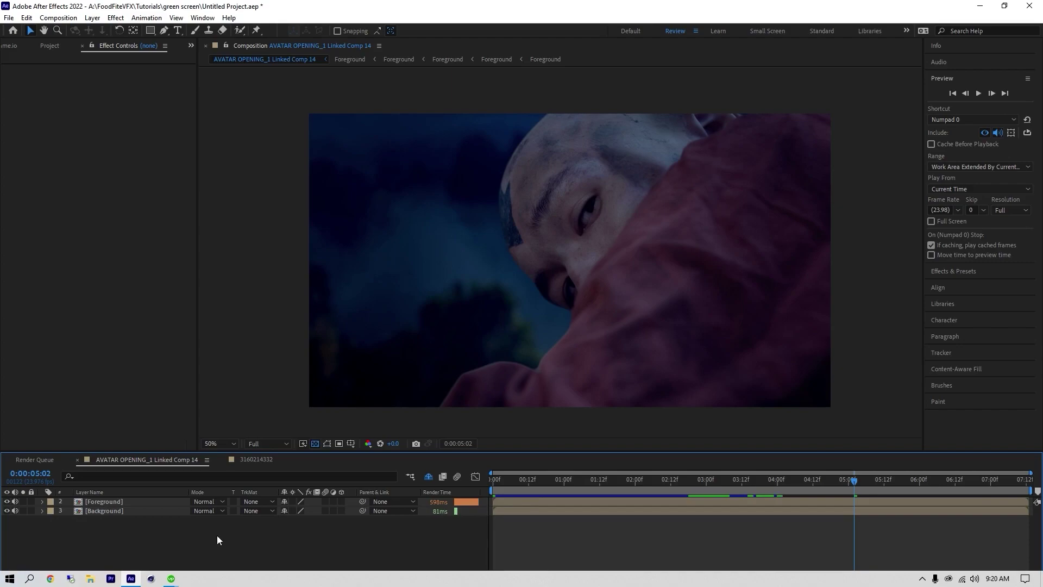
left_click(103, 510)
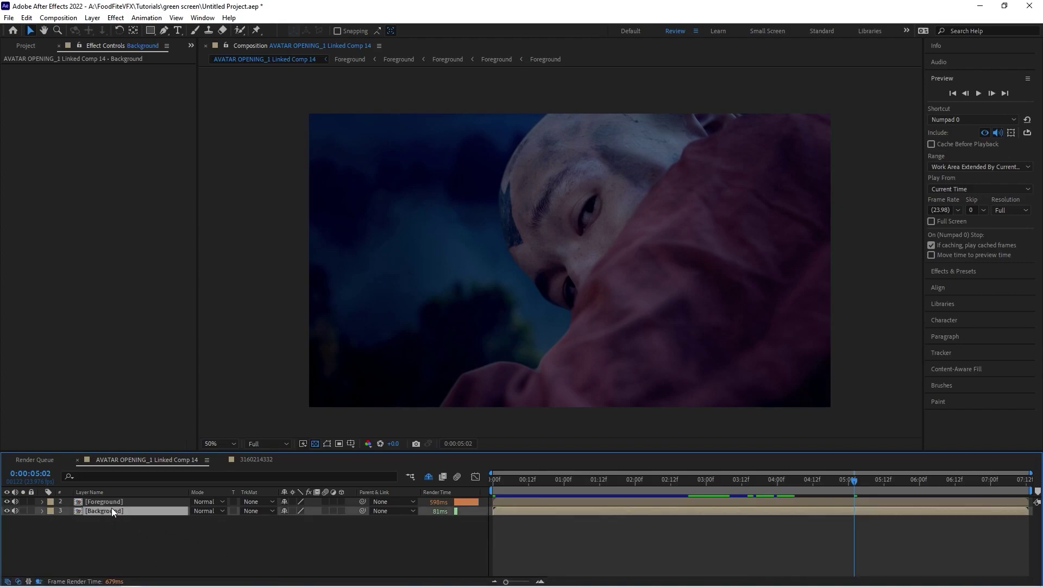
left_click(112, 501)
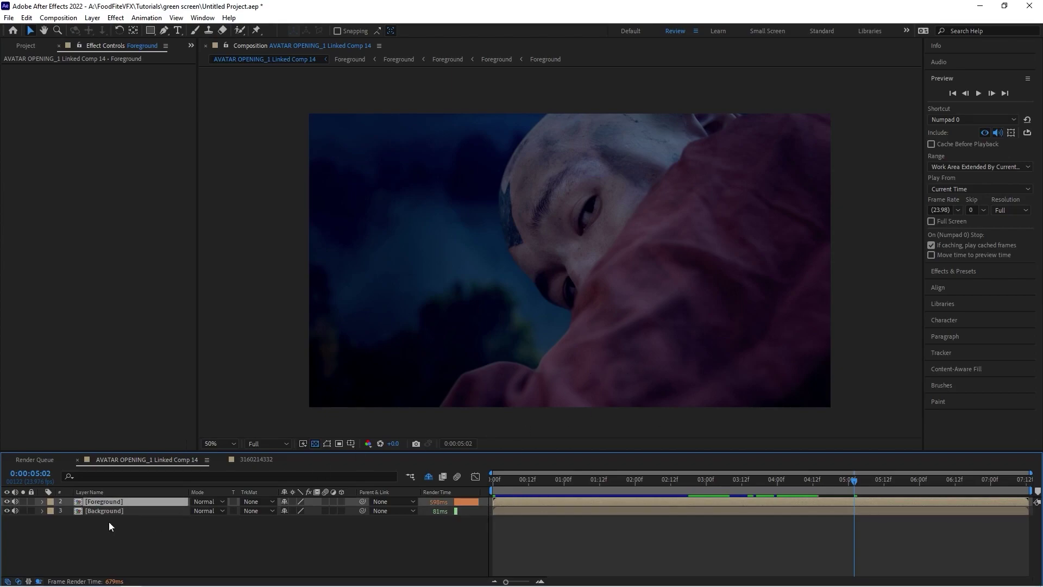
left_click(24, 502)
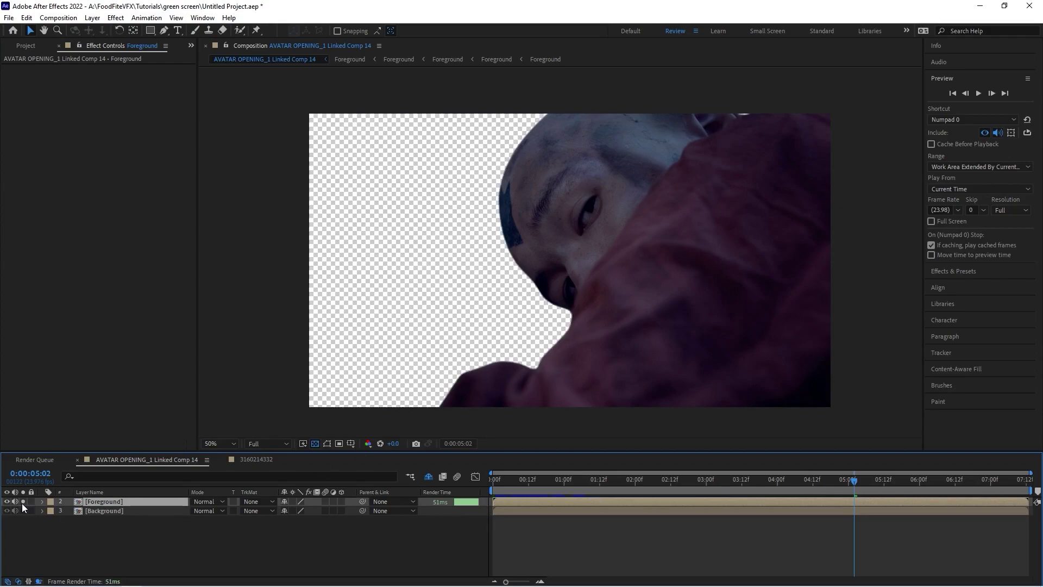
left_click(22, 503)
left_click(24, 513)
left_click(24, 513)
left_click(24, 502)
left_click(24, 501)
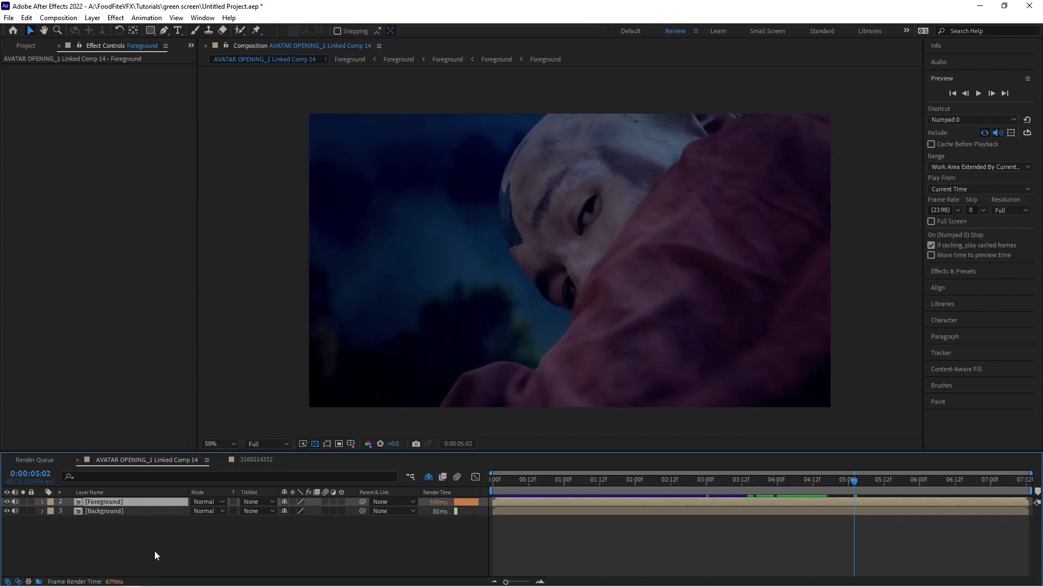
Step: Duplicate the Background layer and place the copy above Foreground, soloed
left_click(109, 512)
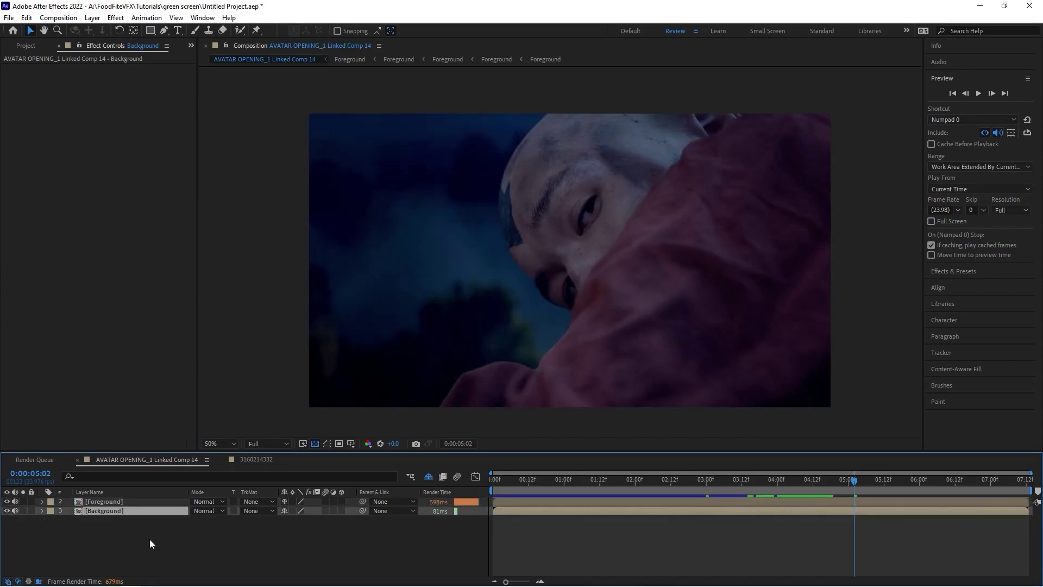
key("ctrl+d")
left_click_drag(100, 513, 102, 499)
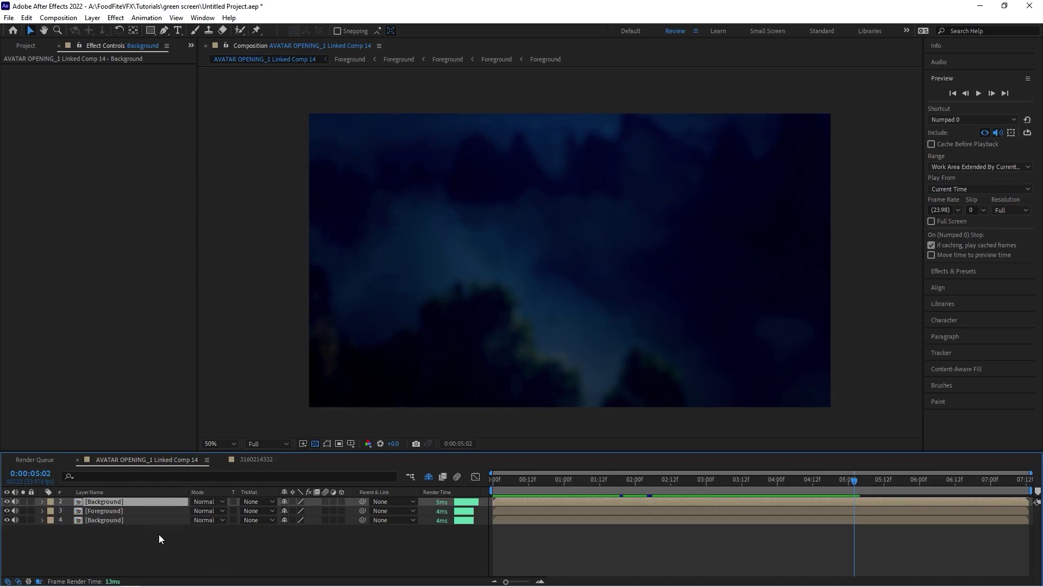
left_click(23, 502)
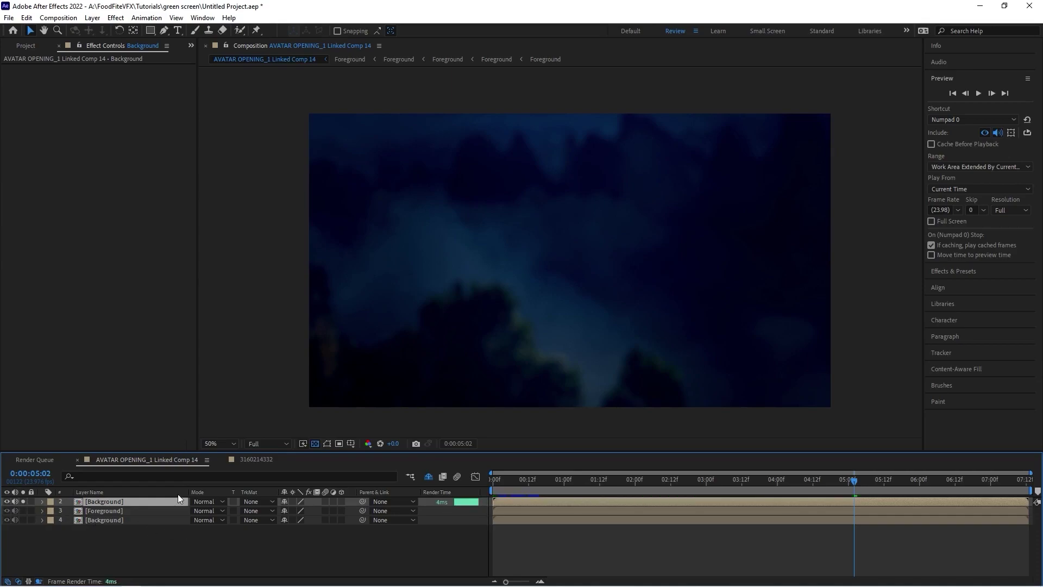
Step: Apply a Set Matte effect to the upper Background layer, taking the matte from the Foreground layer
left_click(116, 18)
mouse_move(161, 247)
mouse_move(160, 345)
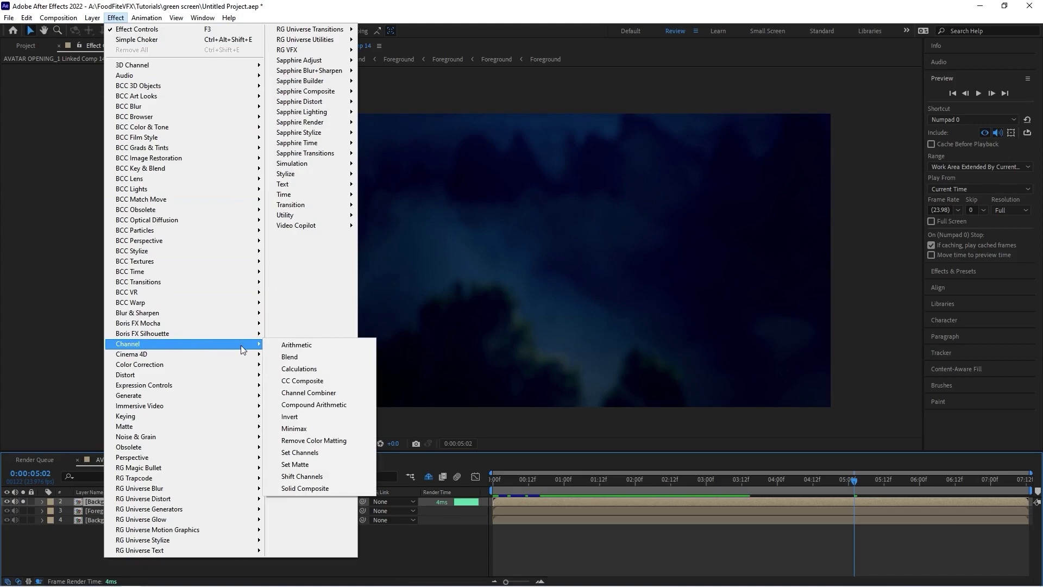
left_click(328, 464)
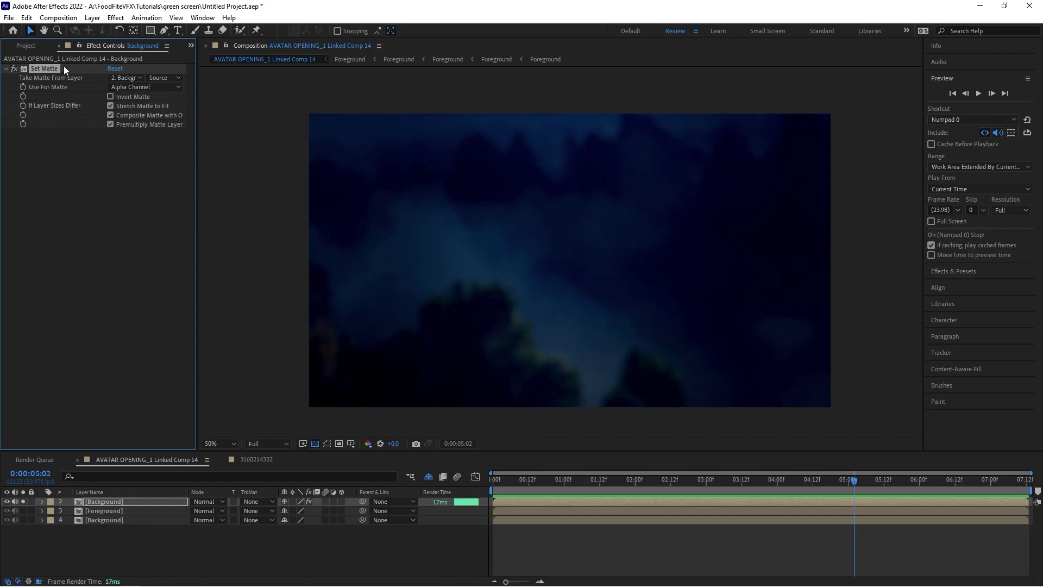
left_click(124, 78)
left_click(146, 131)
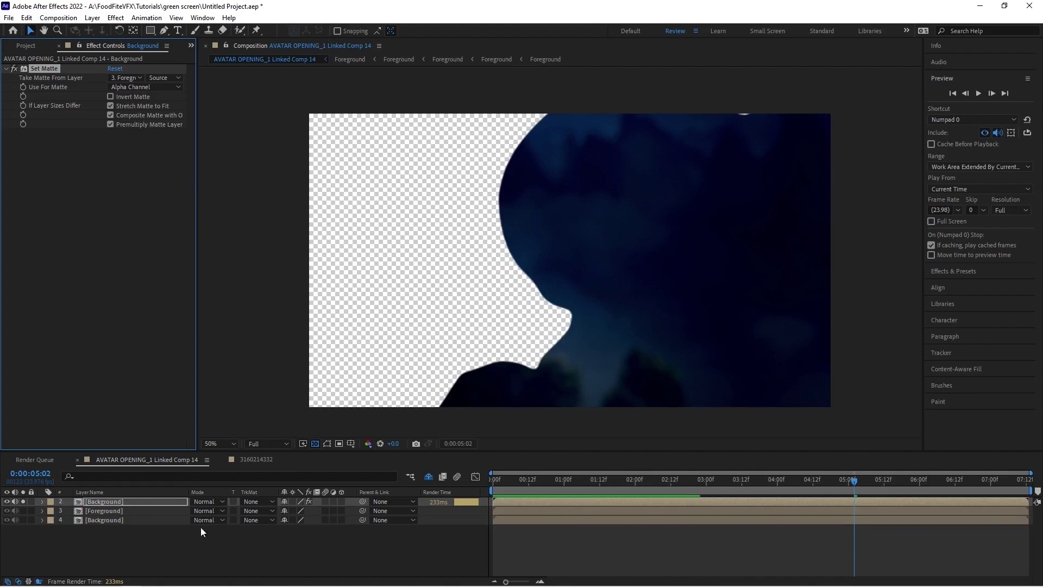
Step: Invert the matte in Set Matte and check the cutout at several frames, ending at 0:00:03:00
left_click_drag(853, 483, 668, 480)
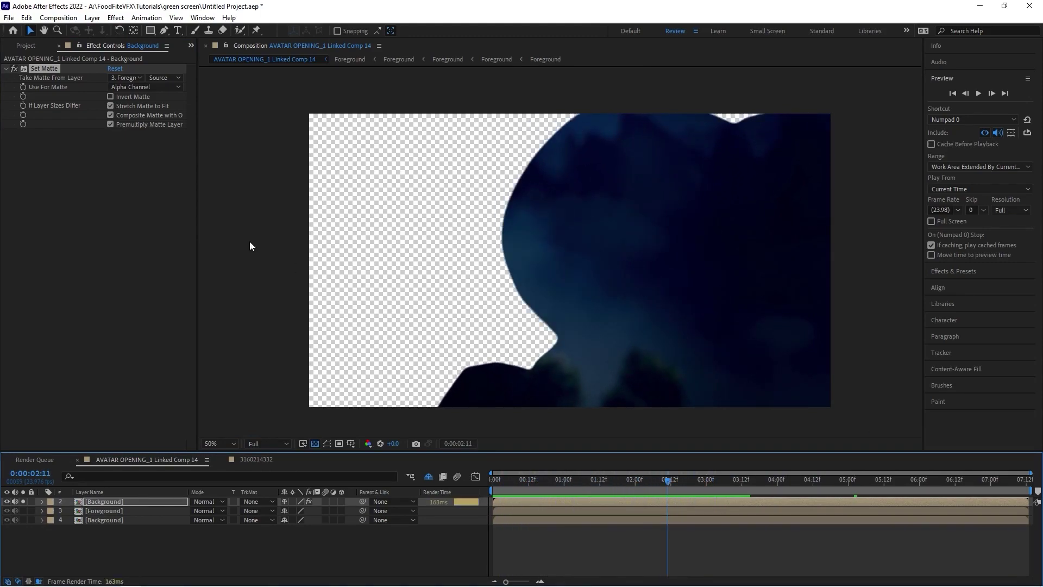
left_click(111, 96)
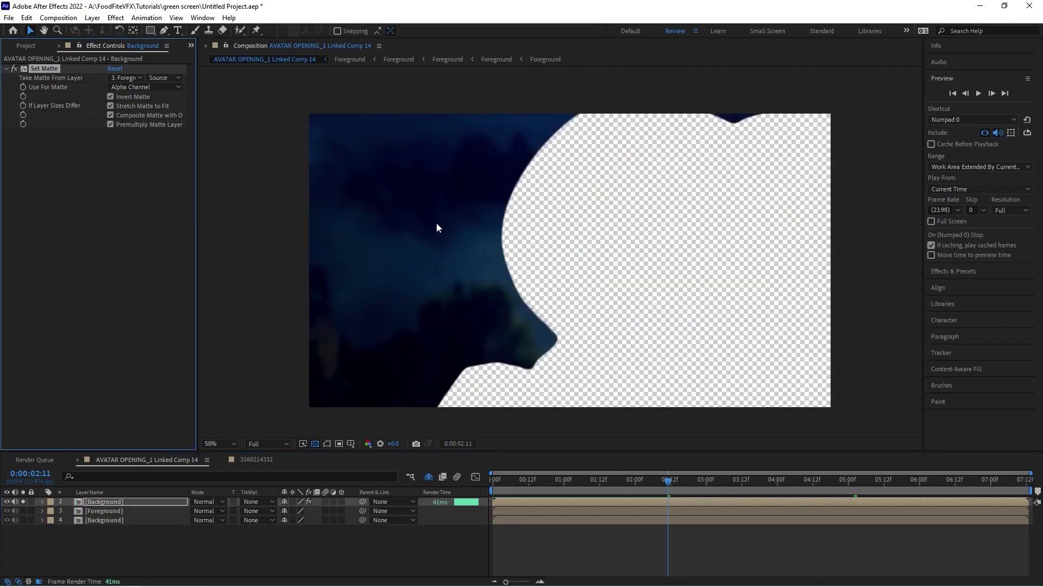
left_click_drag(670, 482, 686, 465)
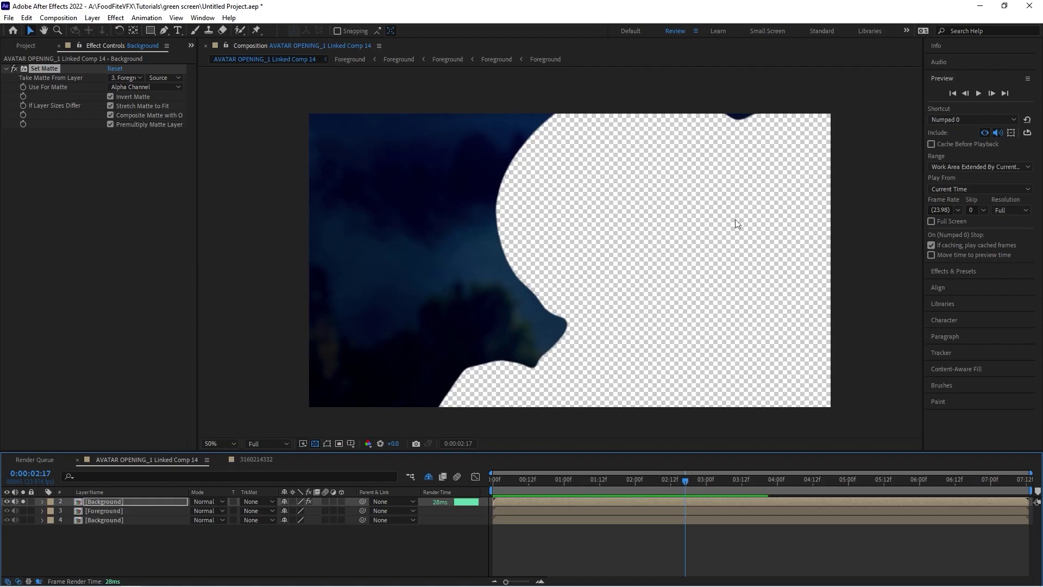
left_click_drag(674, 479, 707, 480)
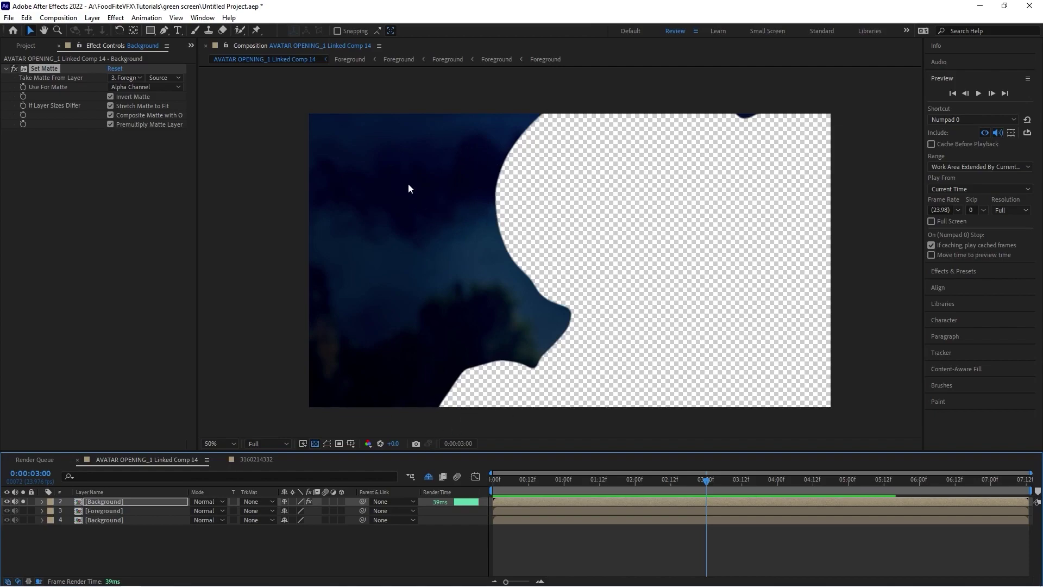
left_click(116, 18)
mouse_move(177, 365)
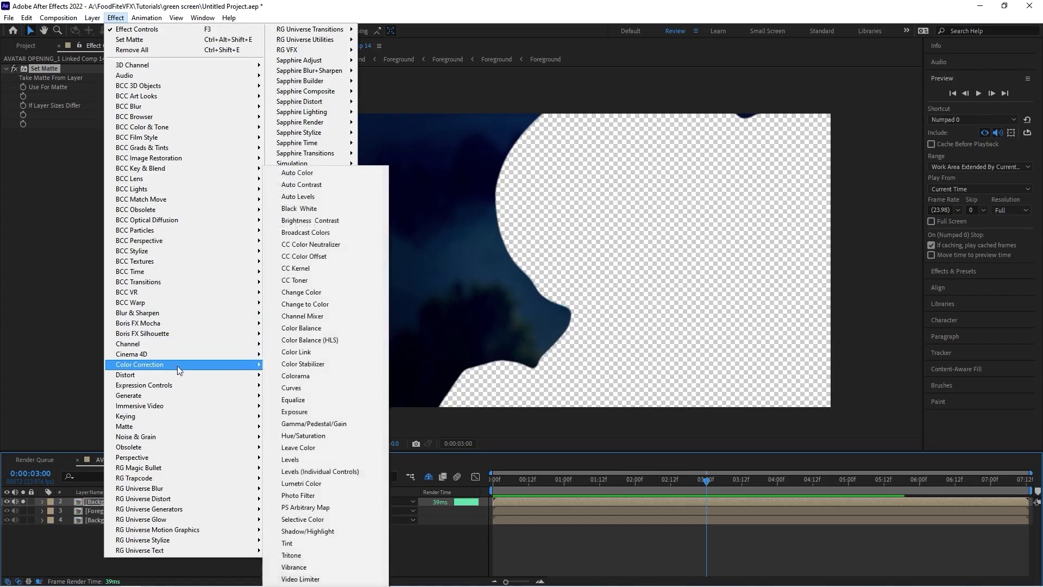
left_click(351, 221)
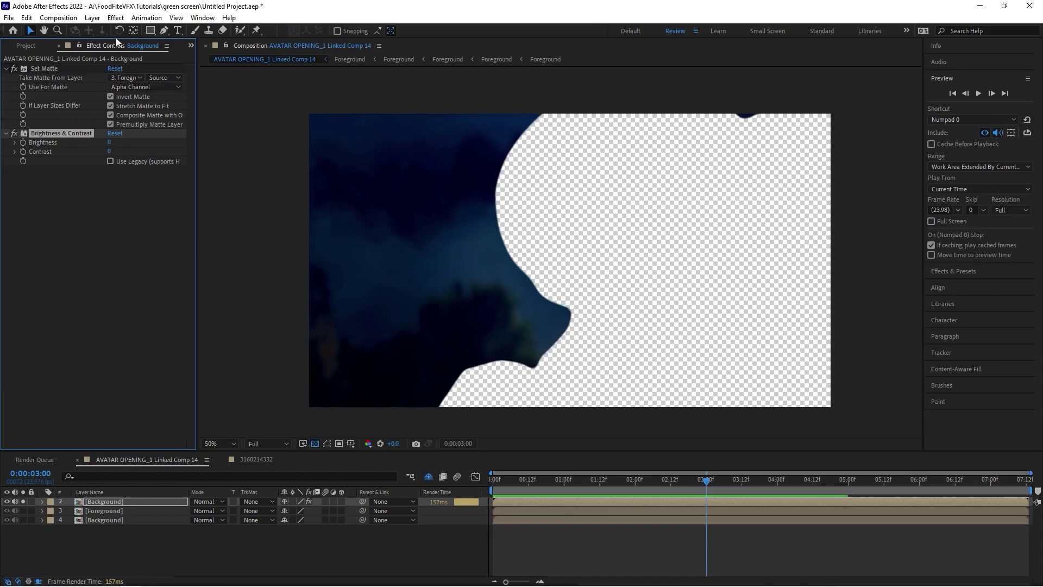
left_click(243, 461)
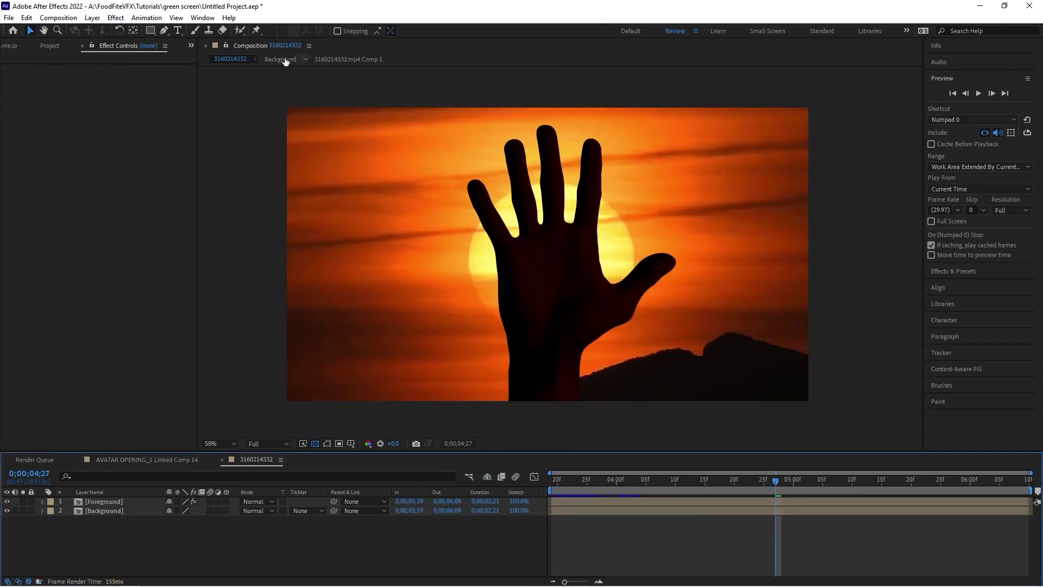
left_click(172, 460)
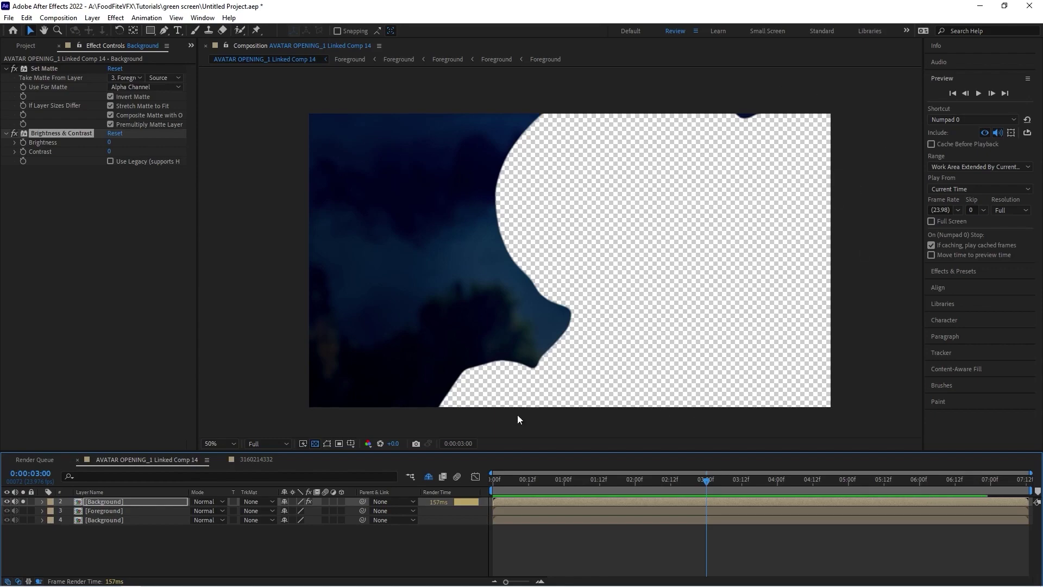
Step: Add a Fast Box Blur to the upper Background layer with a blur radius of 33
left_click(116, 17)
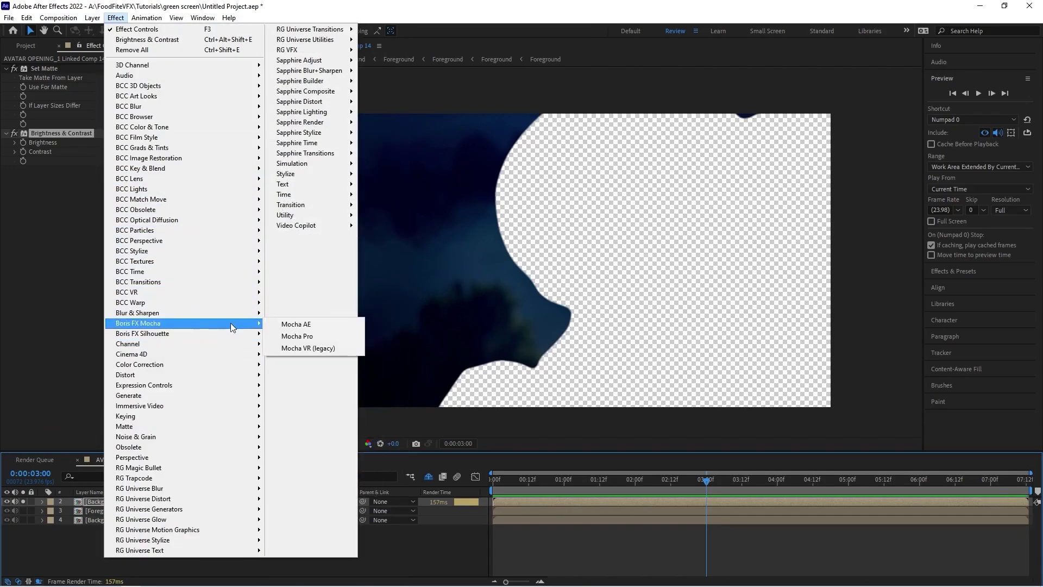
mouse_move(251, 318)
left_click(310, 433)
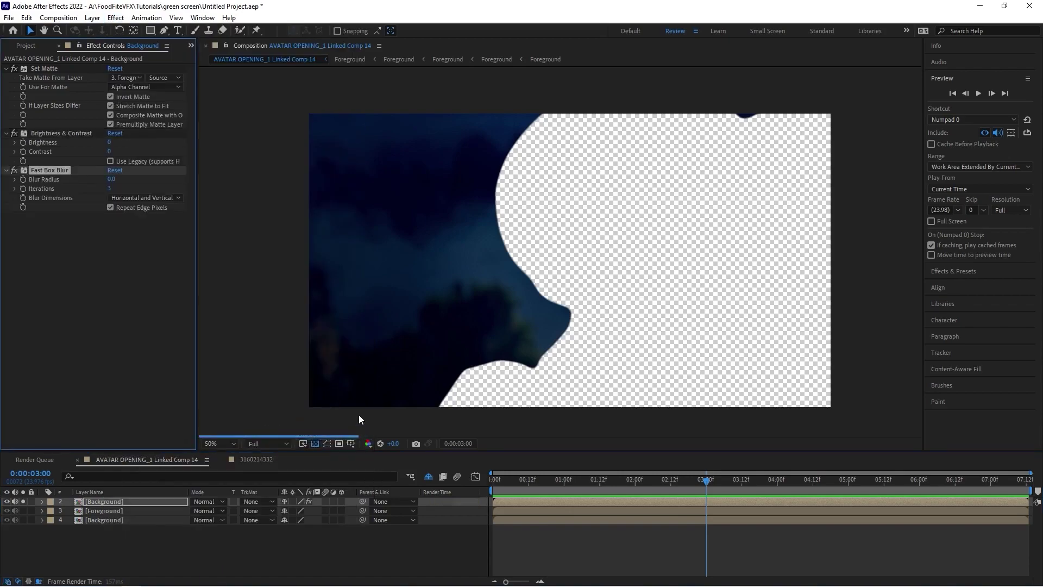
left_click_drag(113, 181, 129, 178)
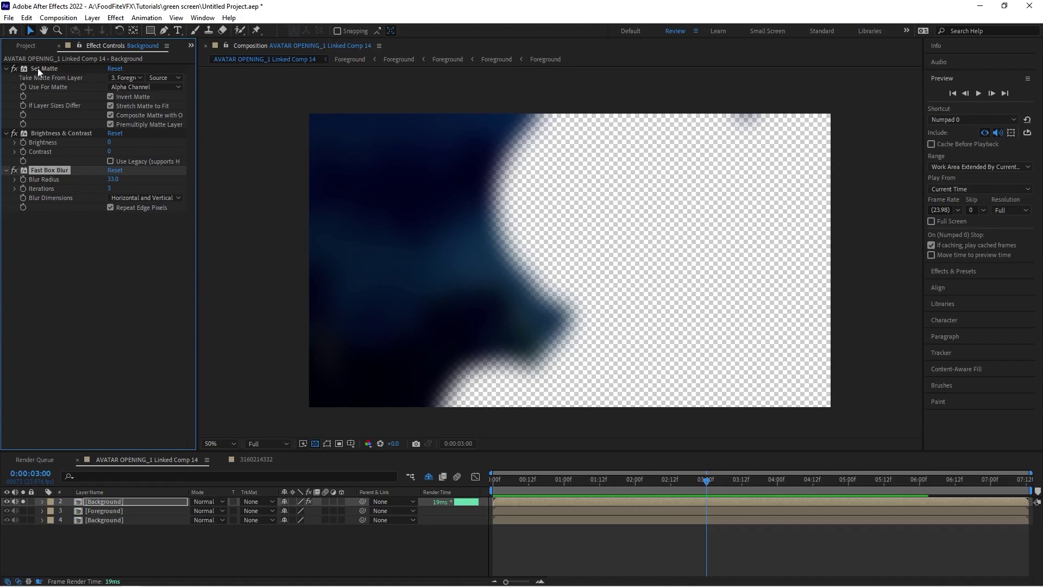
Step: Add a second Set Matte effect below the blur, taking its matte from the Foreground layer
left_click(116, 18)
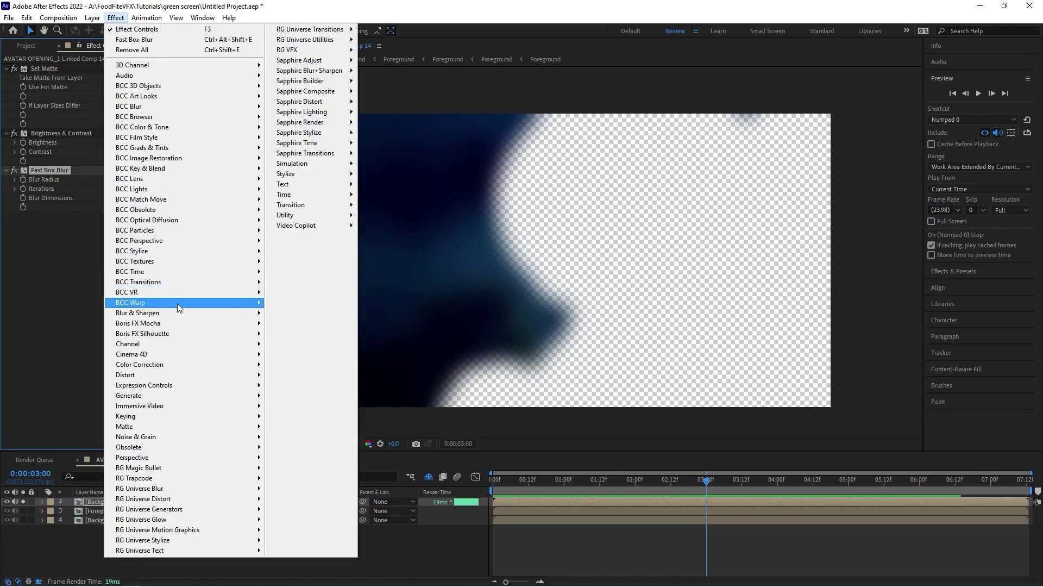
mouse_move(195, 346)
left_click(302, 465)
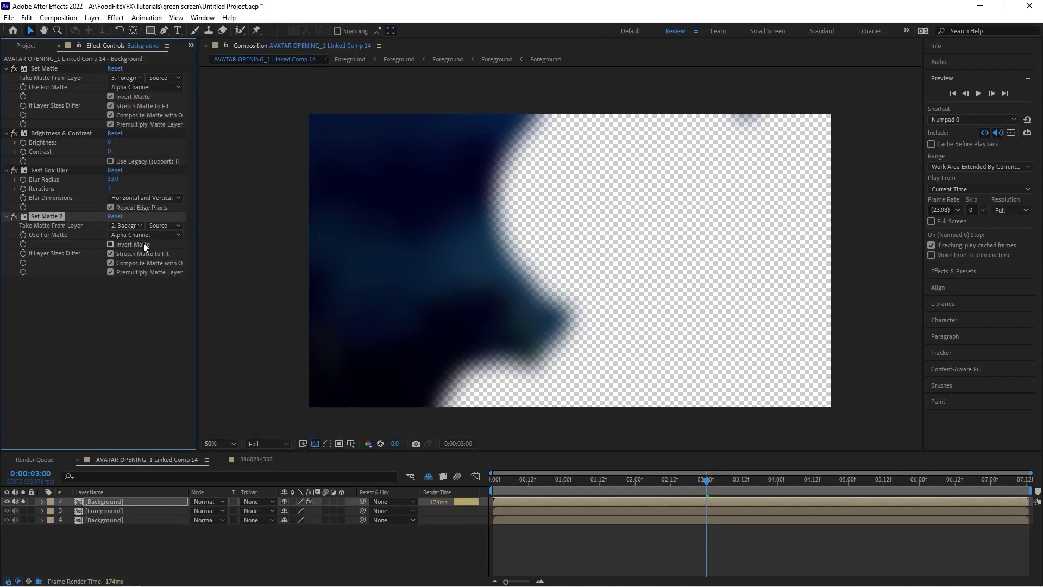
left_click(128, 225)
left_click(146, 277)
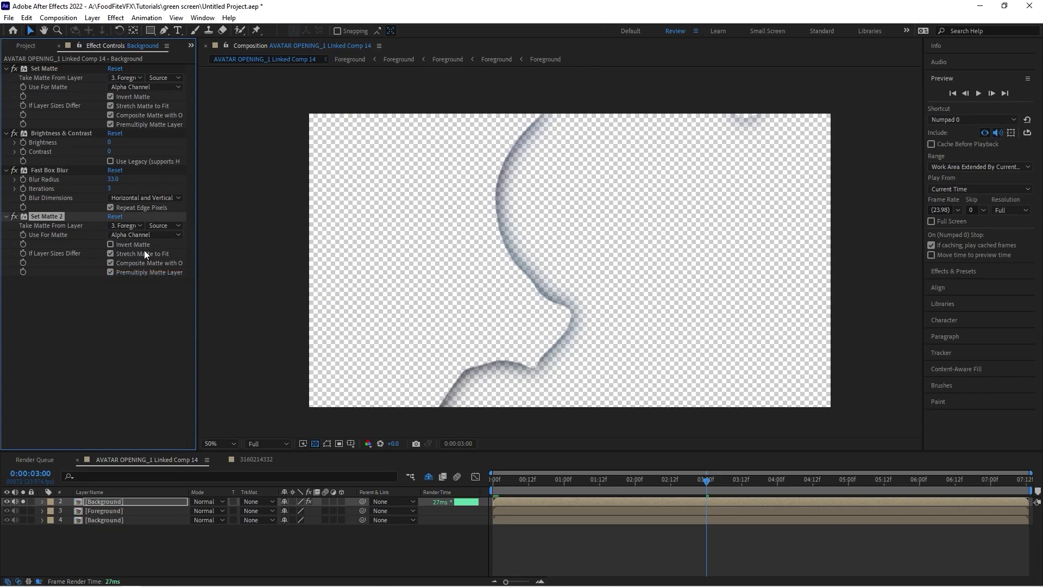
Step: Compare the second Set Matte with and without inversion, and set the Fast Box Blur radius to 78
left_click(110, 245)
left_click(111, 245)
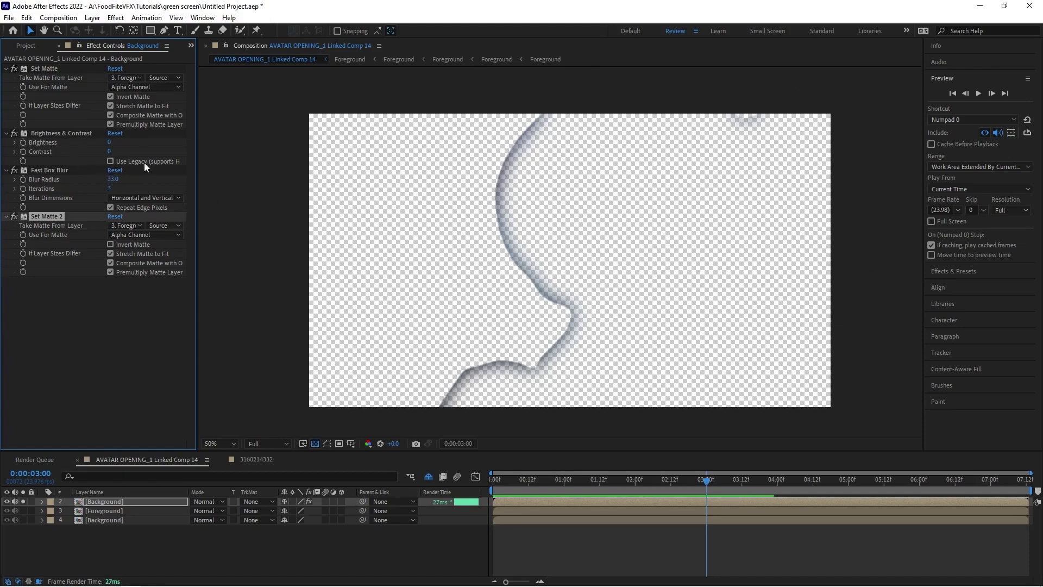
left_click_drag(113, 181, 90, 177)
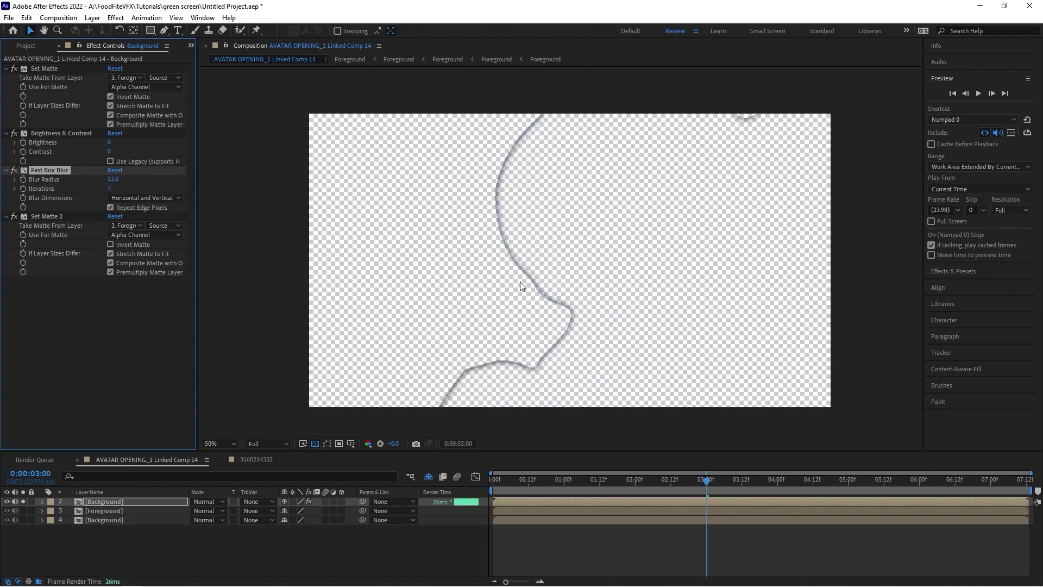
left_click_drag(111, 179, 339, 211)
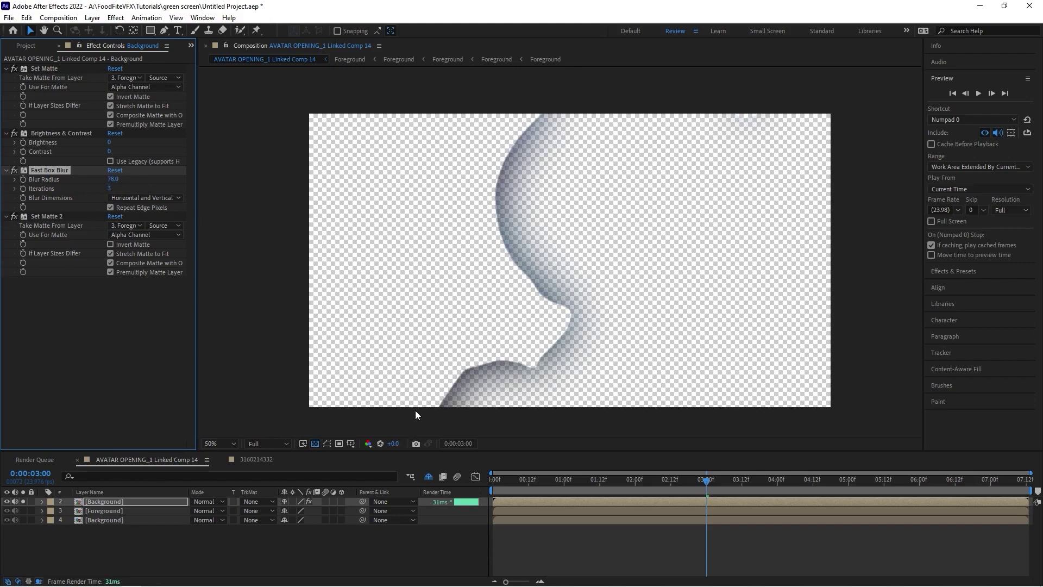
left_click(22, 500)
left_click(22, 500)
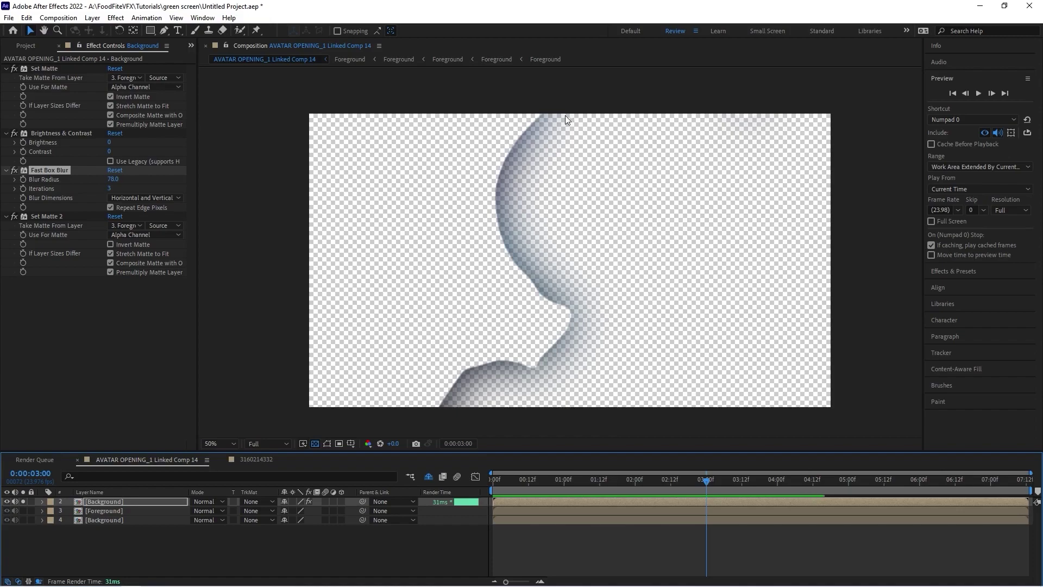
Step: Add a Simple Choker effect to the upper Background layer with Choke Matte at -1.00
left_click(115, 18)
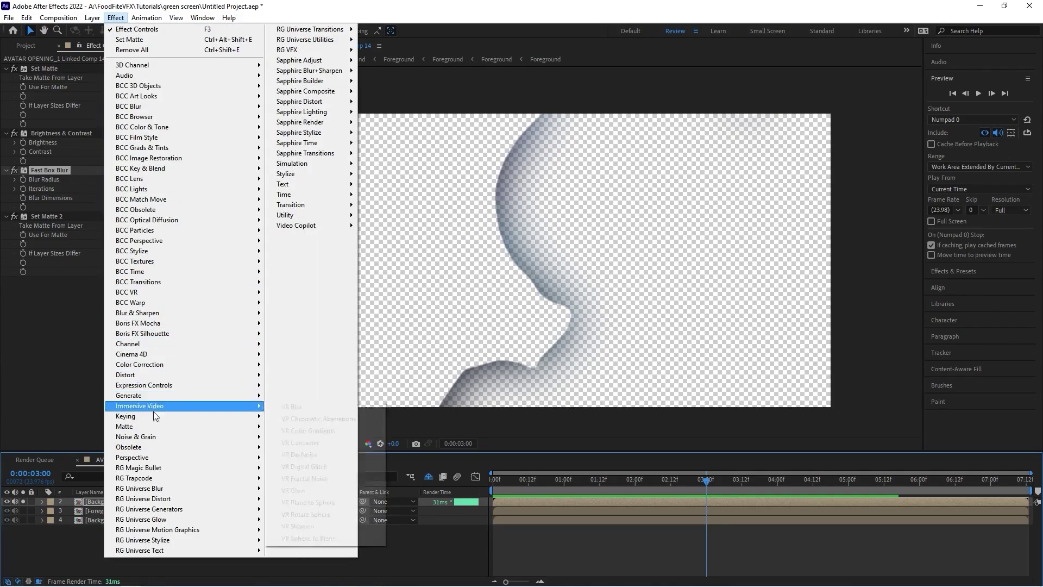
mouse_move(202, 428)
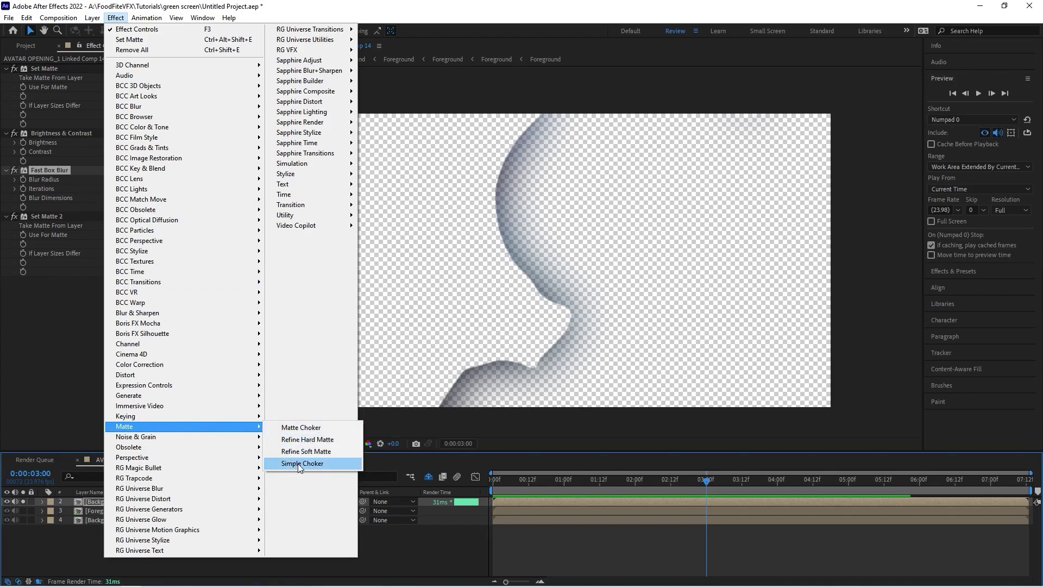
left_click(297, 462)
mouse_move(114, 303)
left_mouse_down()
mouse_move(138, 309)
mouse_move(114, 307)
left_mouse_up()
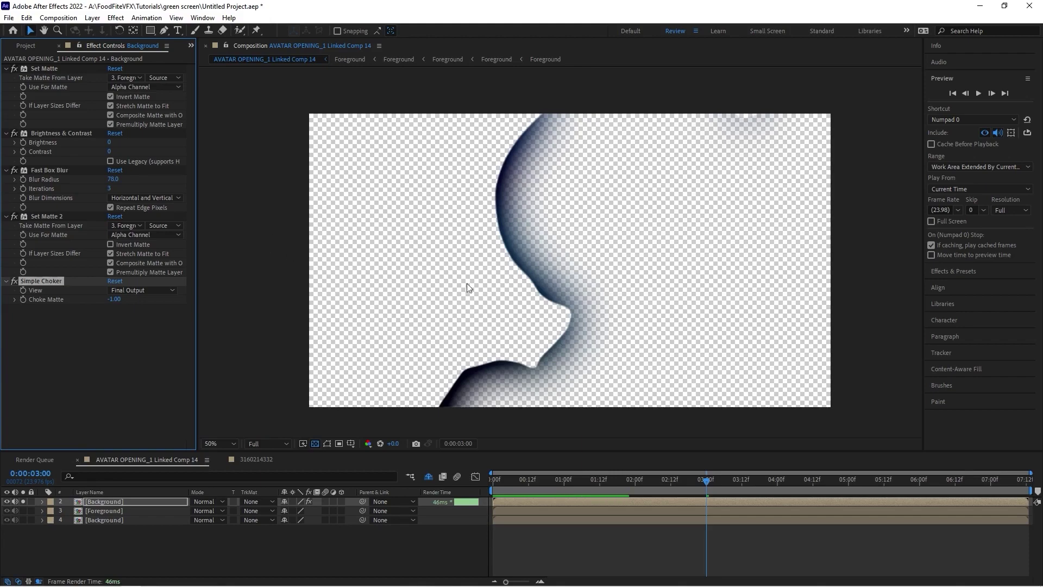
Step: Unsolo the upper Background layer and tune its effects to Brightness -147, Blur Radius 133 and Choke Matte -1.40
left_click(23, 501)
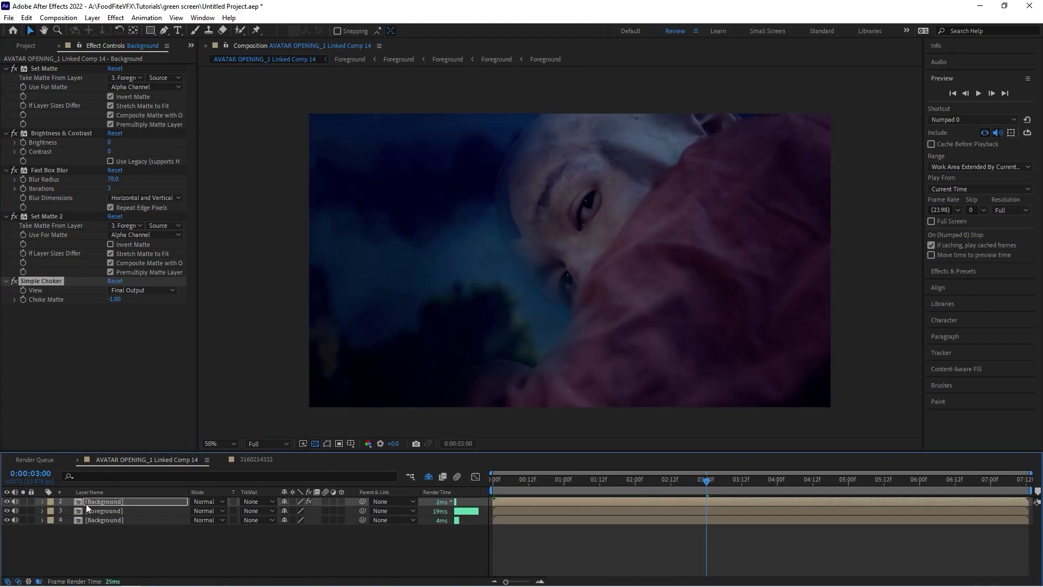
left_click_drag(109, 142, 30, 142)
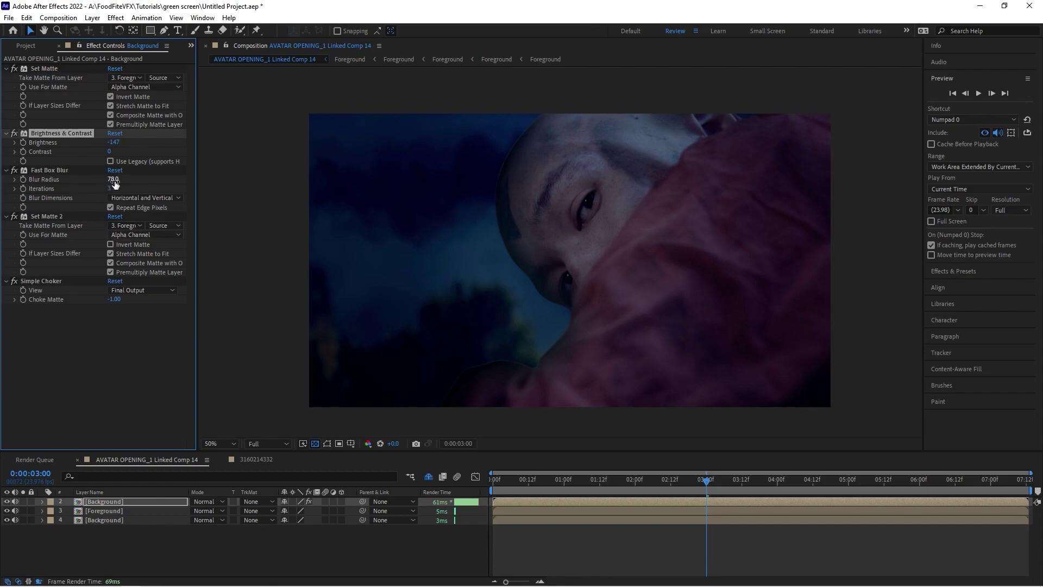
mouse_move(112, 179)
left_mouse_down()
mouse_move(125, 179)
mouse_move(97, 184)
mouse_move(109, 184)
left_mouse_up()
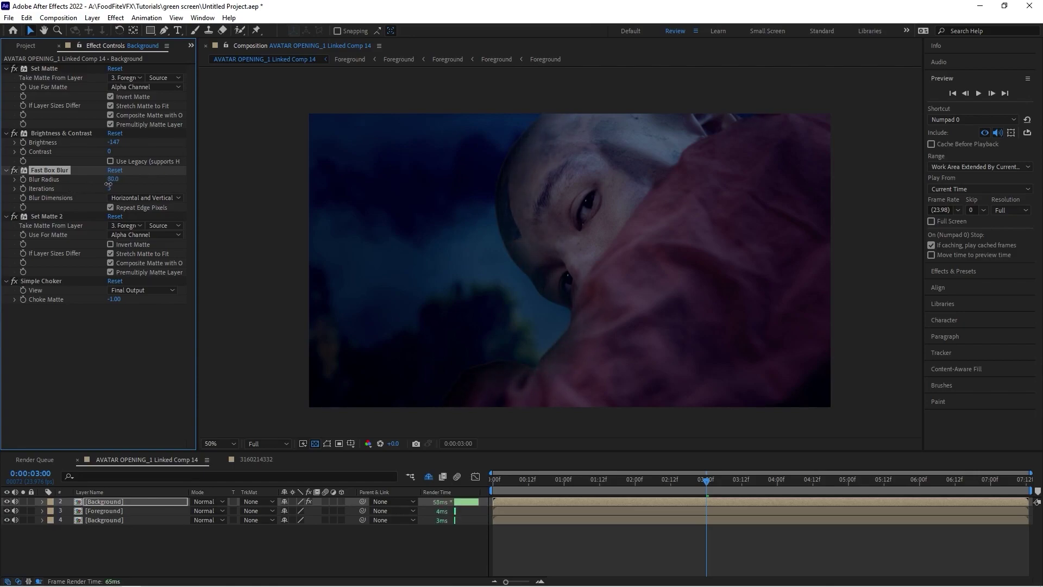
left_click_drag(121, 299, 111, 300)
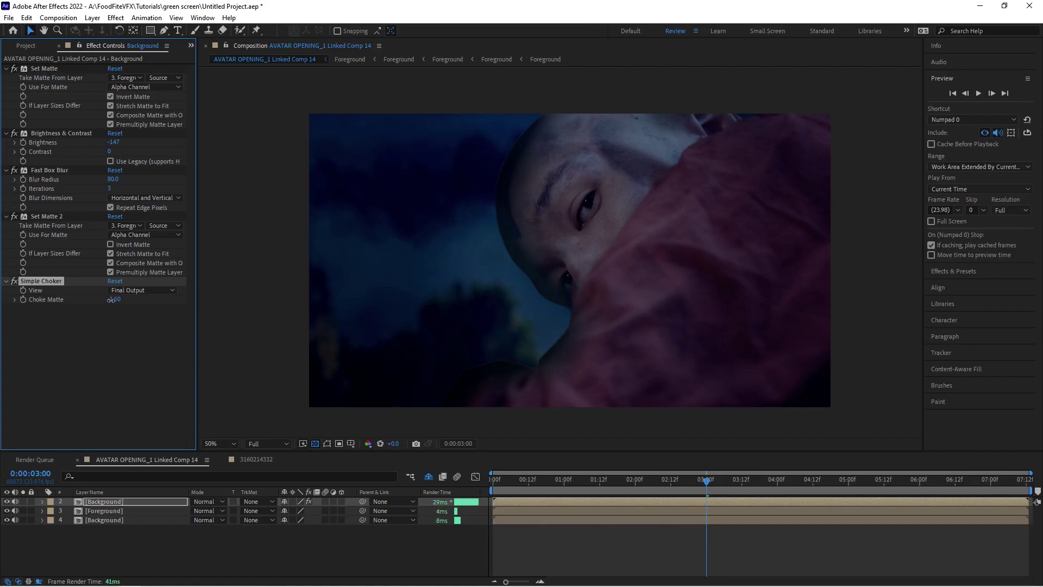
left_click_drag(113, 179, 137, 176)
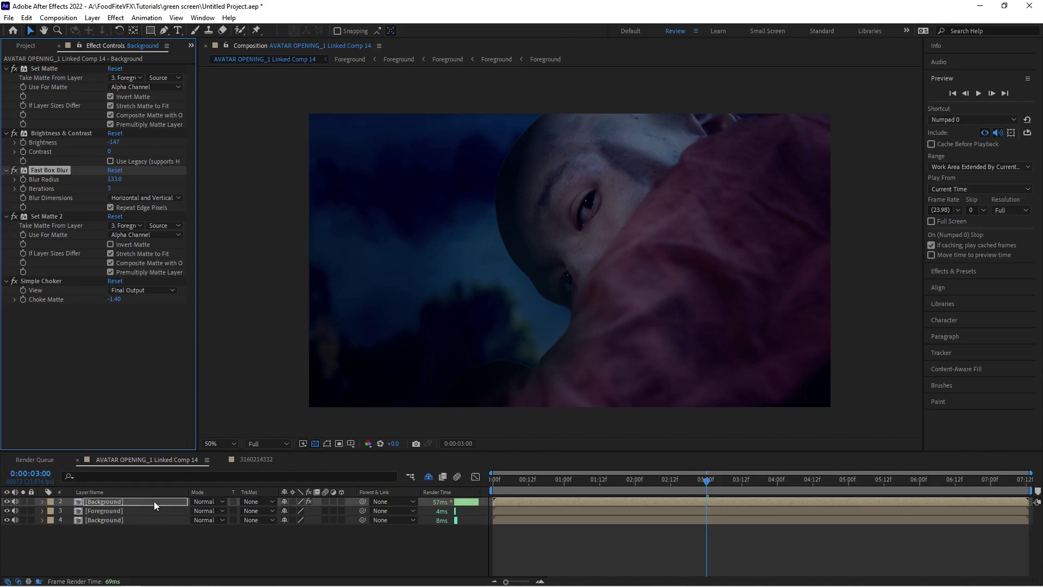
Step: Rename the upper Background layer to Lightwrap and set its opacity to 85%
left_click(106, 500)
key("t")
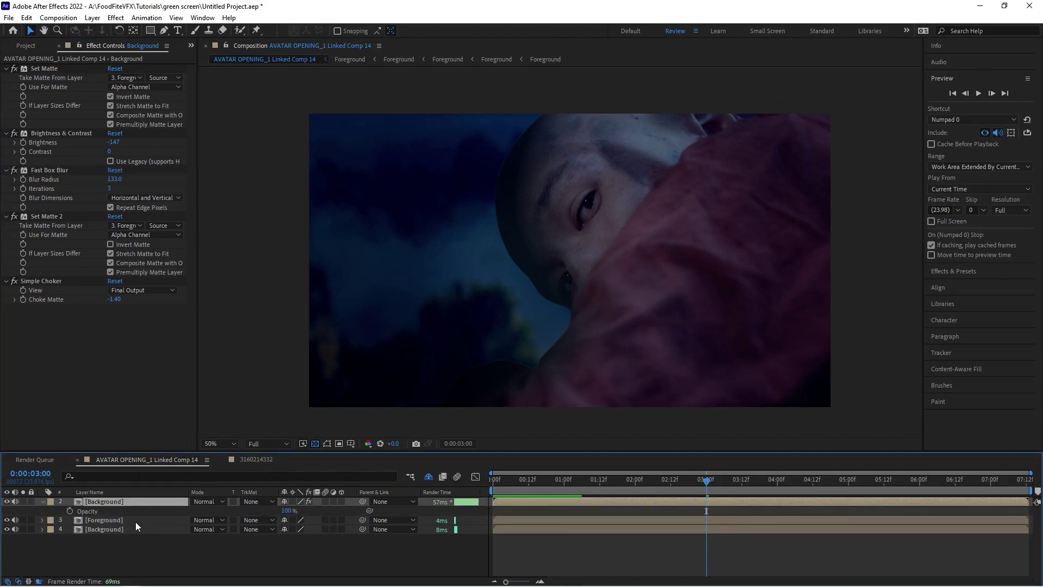
key("Return")
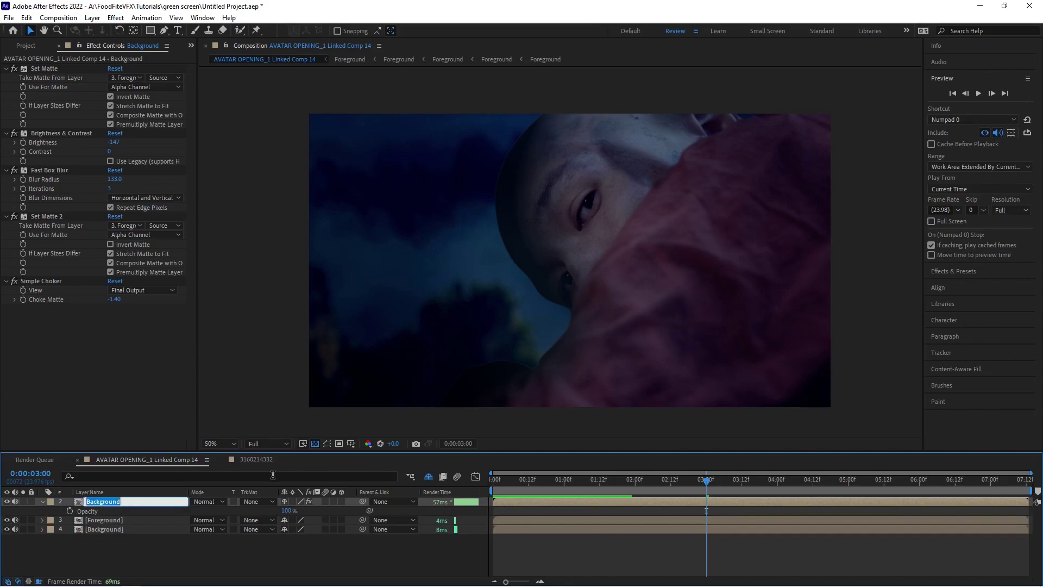
type("Lightwrap")
key("Return")
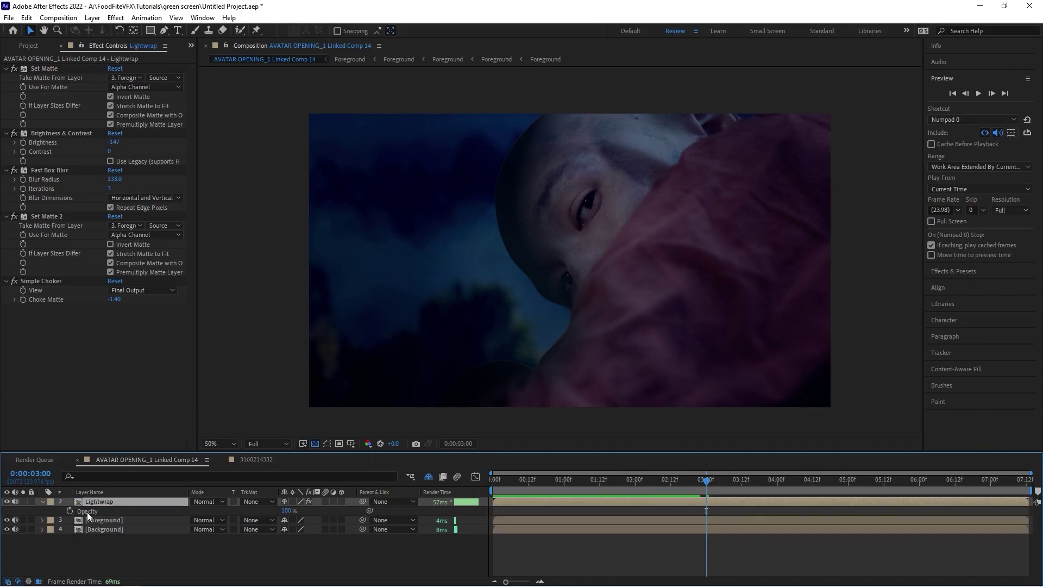
mouse_move(286, 511)
left_mouse_down()
mouse_move(261, 514)
mouse_move(286, 511)
left_mouse_up()
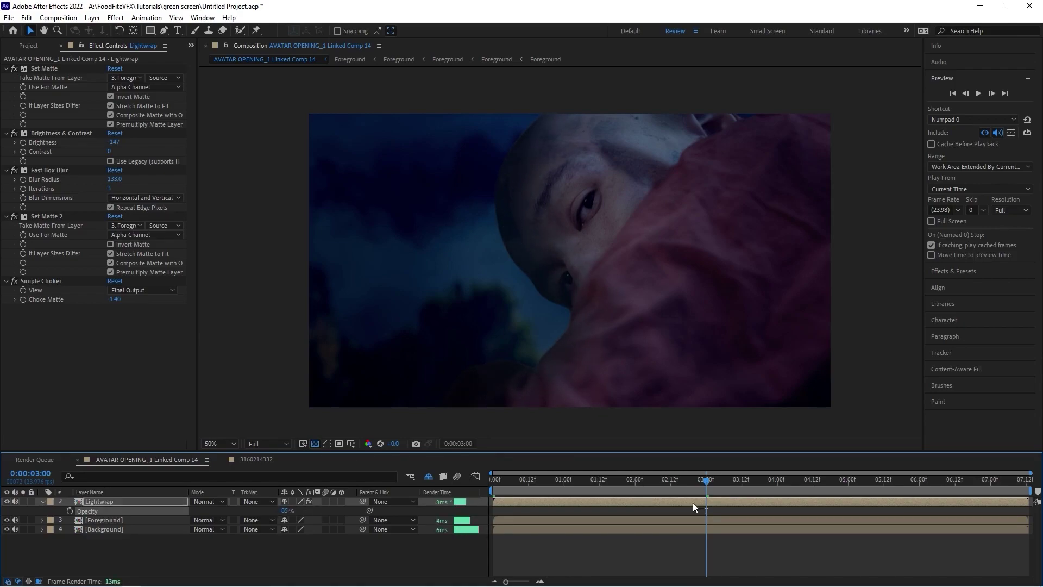
Step: Play the composite from the beginning and compare it with the Lightwrap layer shown and hidden at 0:00:03:11
left_click_drag(706, 482, 494, 478)
key("space")
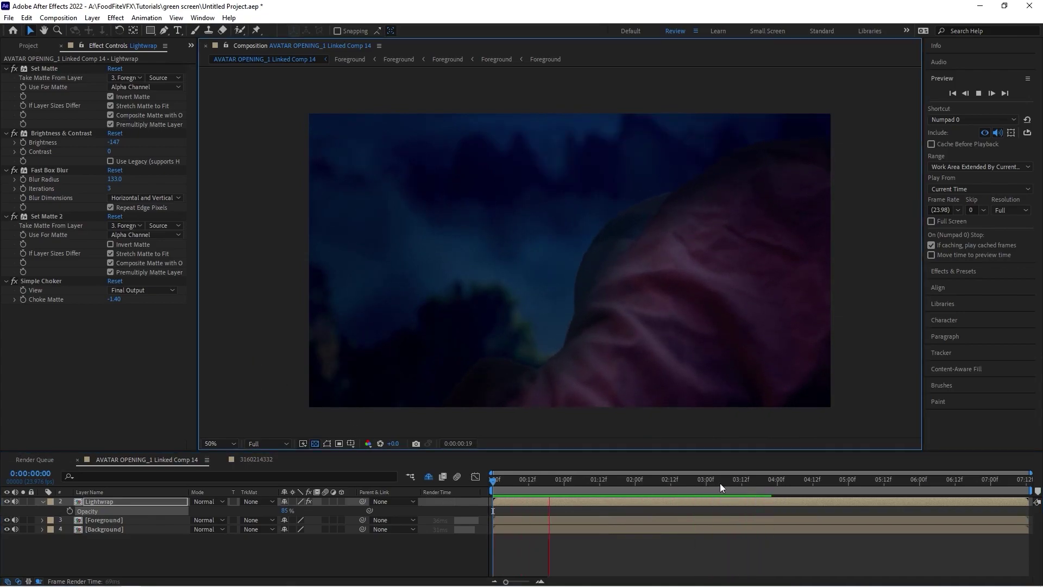
left_click(739, 479)
left_click(7, 501)
left_click(7, 501)
left_click(7, 501)
left_click(7, 501)
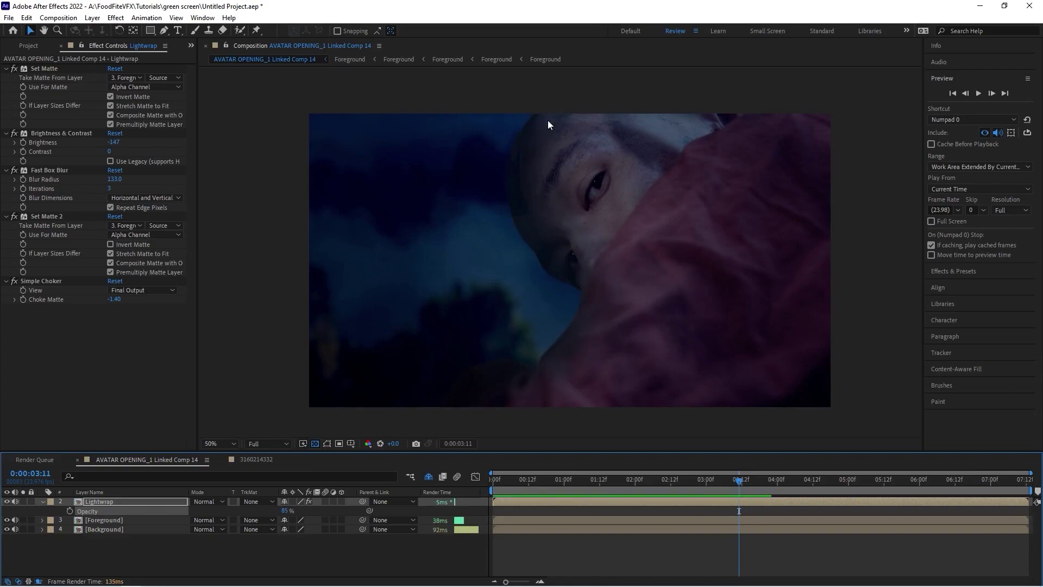
Step: Set the Lightwrap layer's Contrast to 85, and replay and compare the composite with and without the layer at 0:00:04:03
scroll(551, 258, "up", 2)
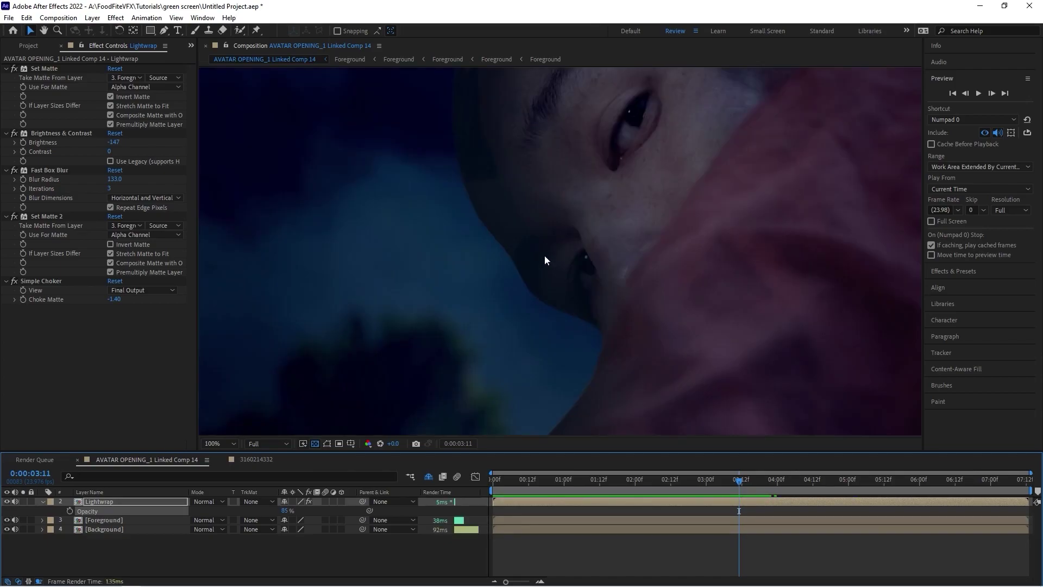
left_click_drag(109, 152, 180, 185)
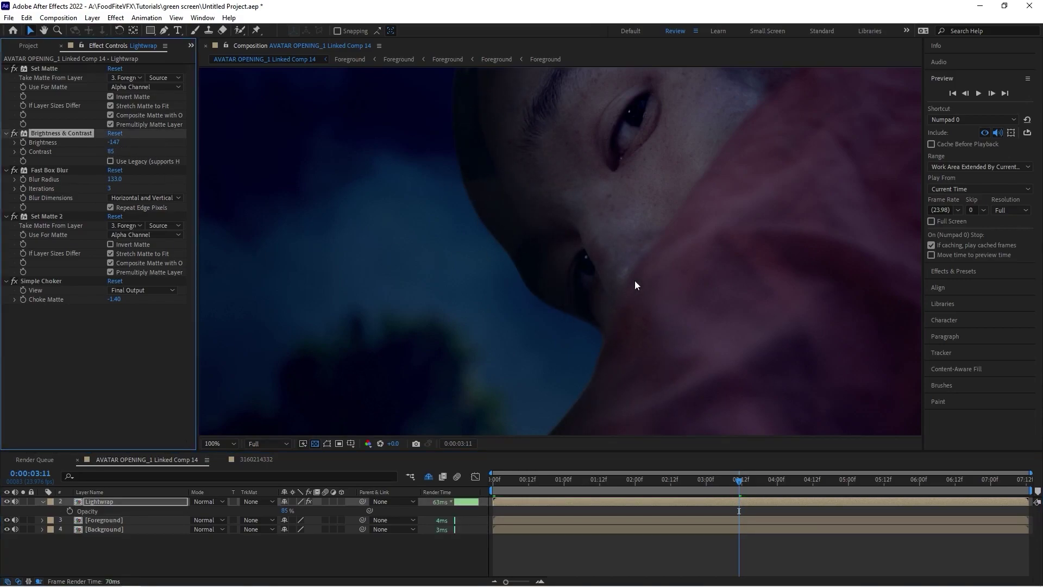
scroll(620, 298, "down", 2)
left_click_drag(731, 484, 846, 483)
left_click_drag(706, 478, 489, 473)
key("space")
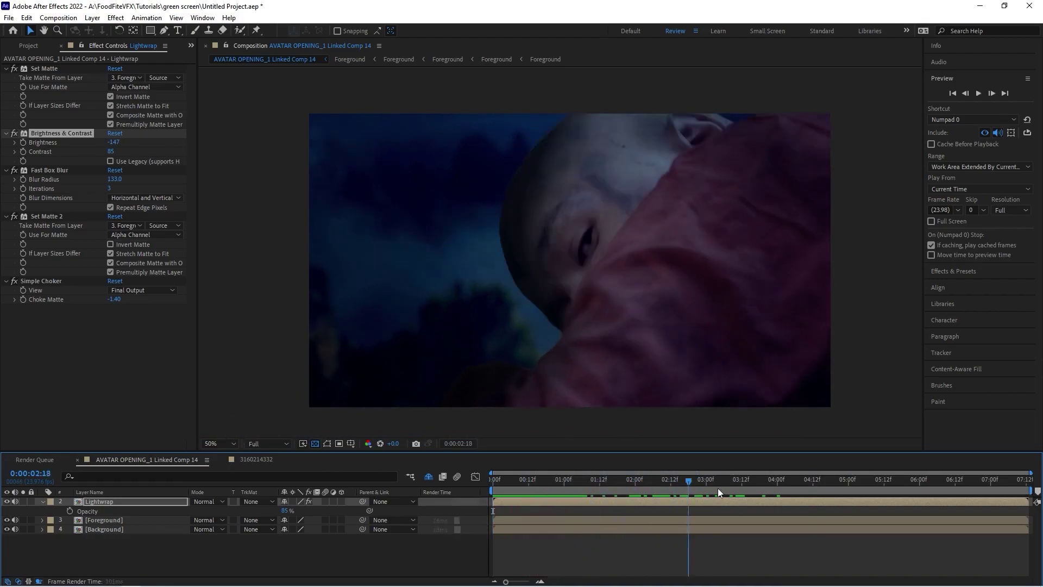
left_click(786, 479)
left_click(7, 502)
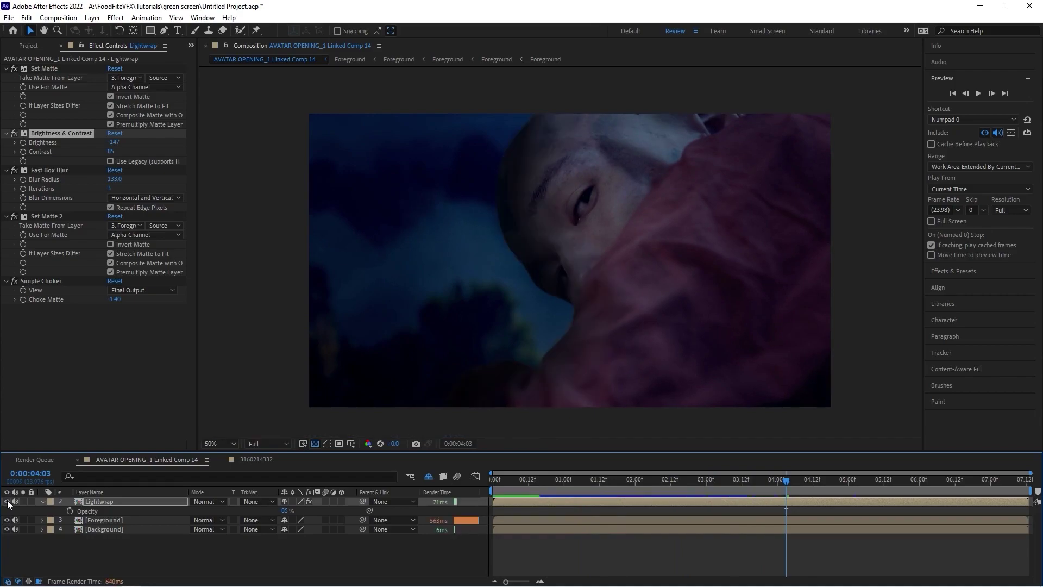
left_click(7, 502)
left_click(7, 502)
left_click(255, 460)
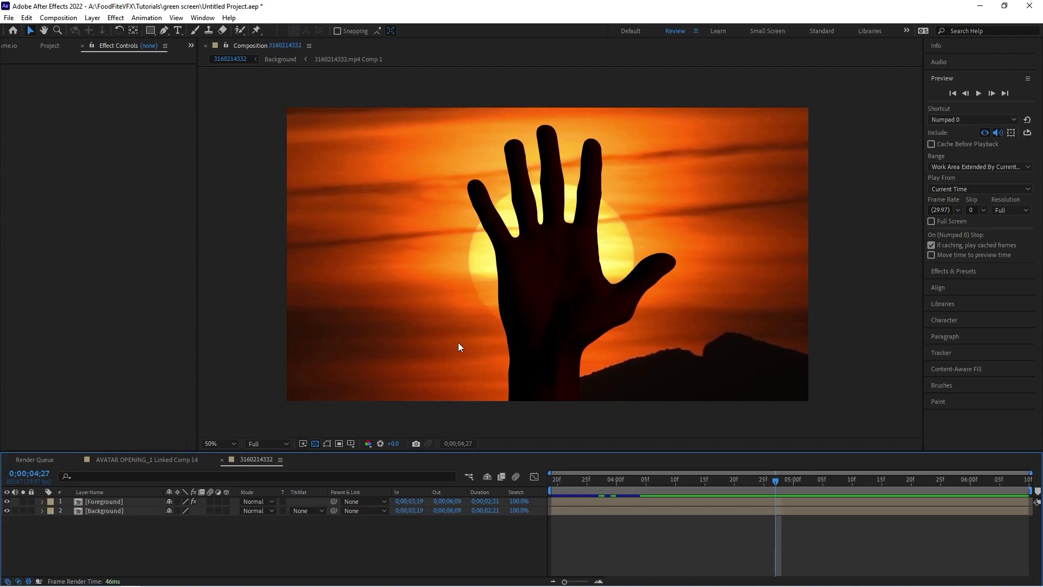
left_click(109, 514)
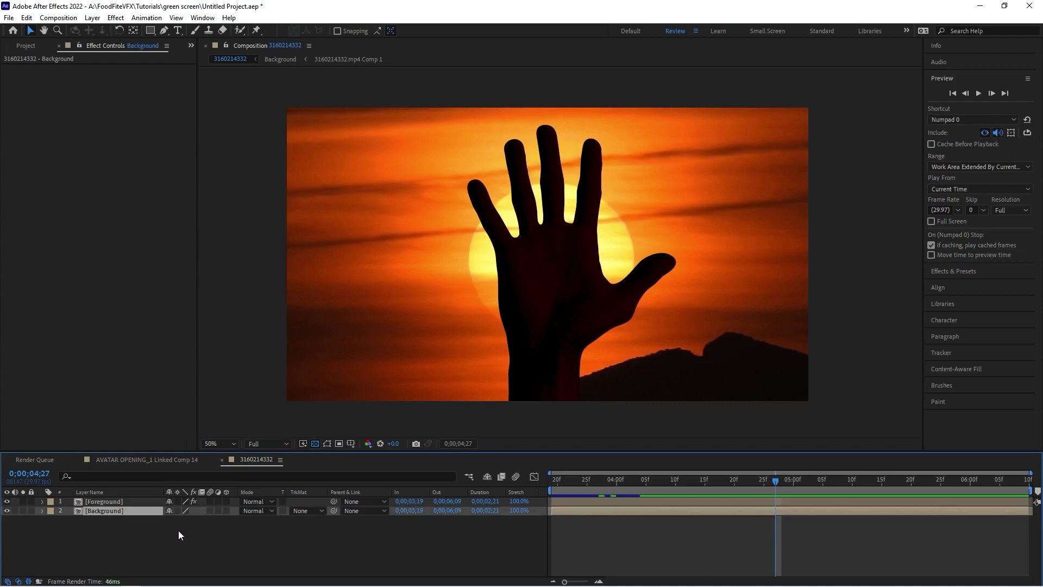
key("ctrl+d")
left_click_drag(96, 512, 93, 498)
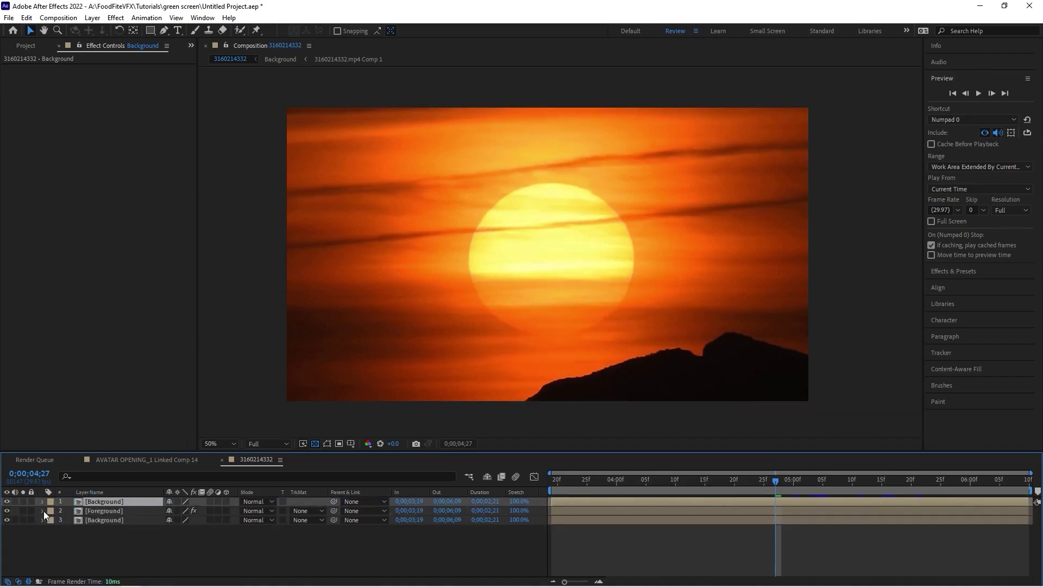
left_click(23, 501)
Step: Add a Set Matte effect to the upper Background layer, taking the matte from the Foreground layer and inverting it
left_click(116, 17)
mouse_move(197, 354)
mouse_move(245, 343)
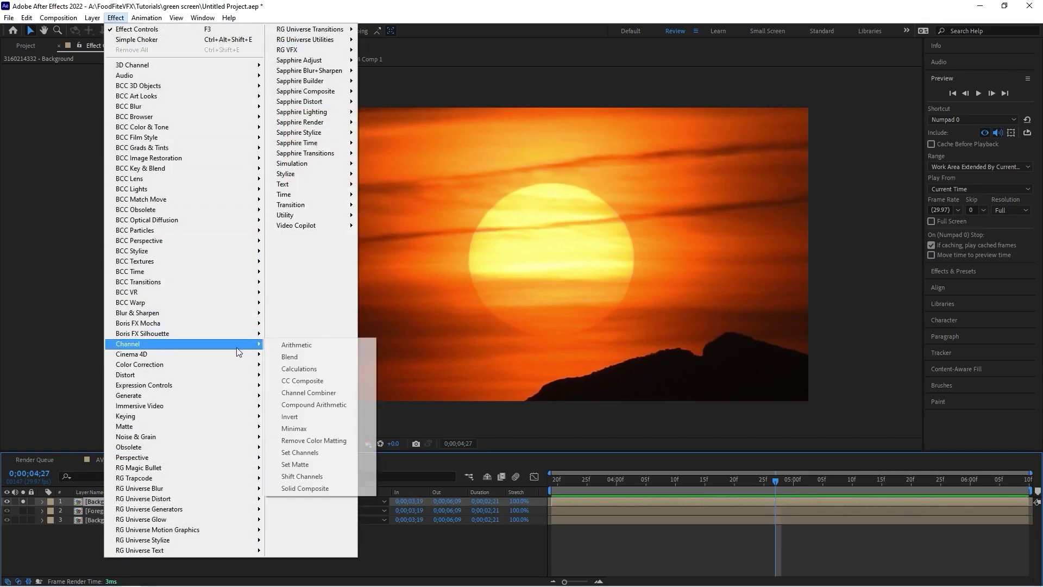
left_click(302, 466)
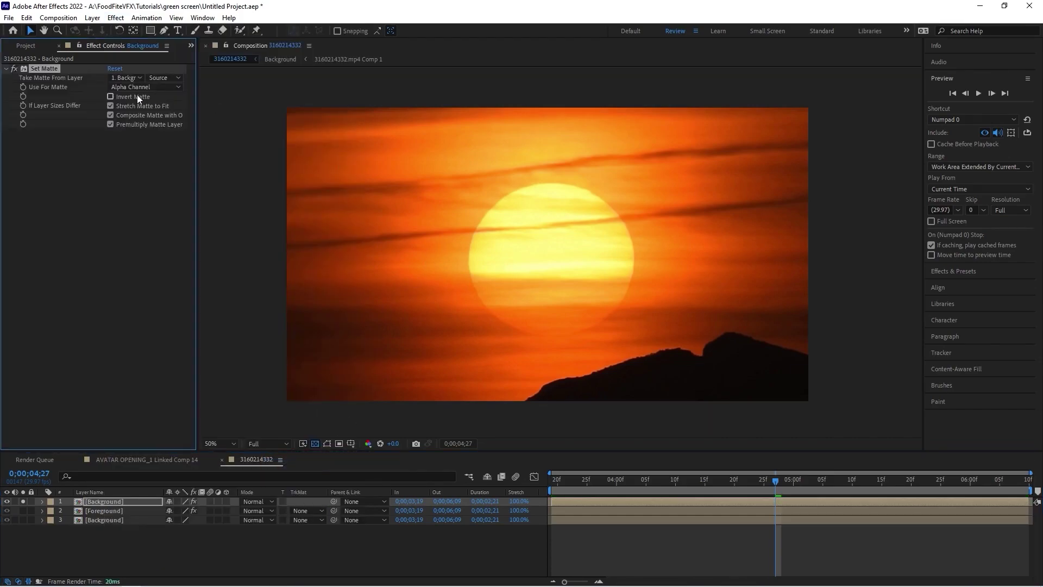
left_click(125, 77)
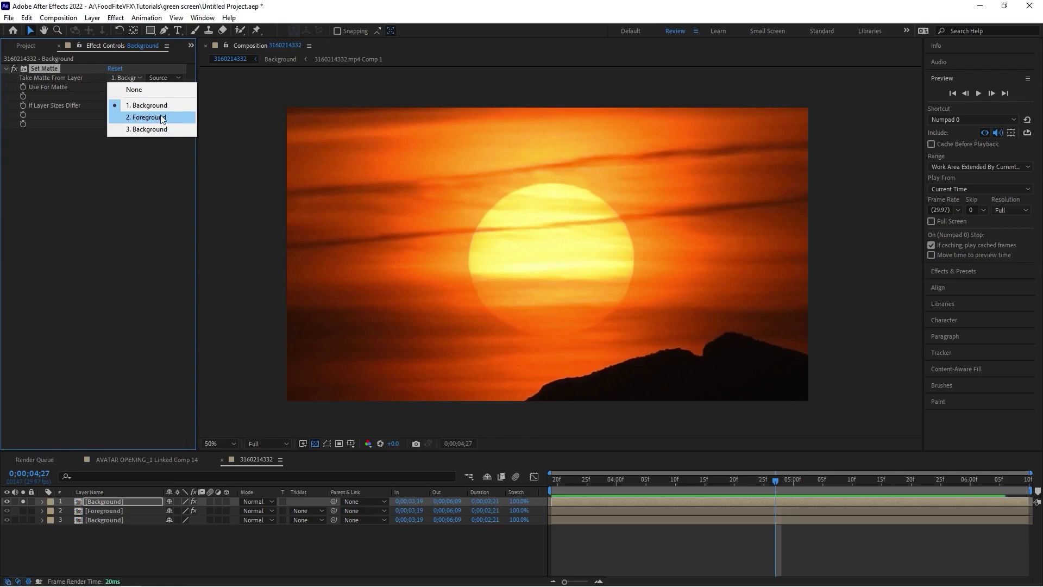
left_click(142, 118)
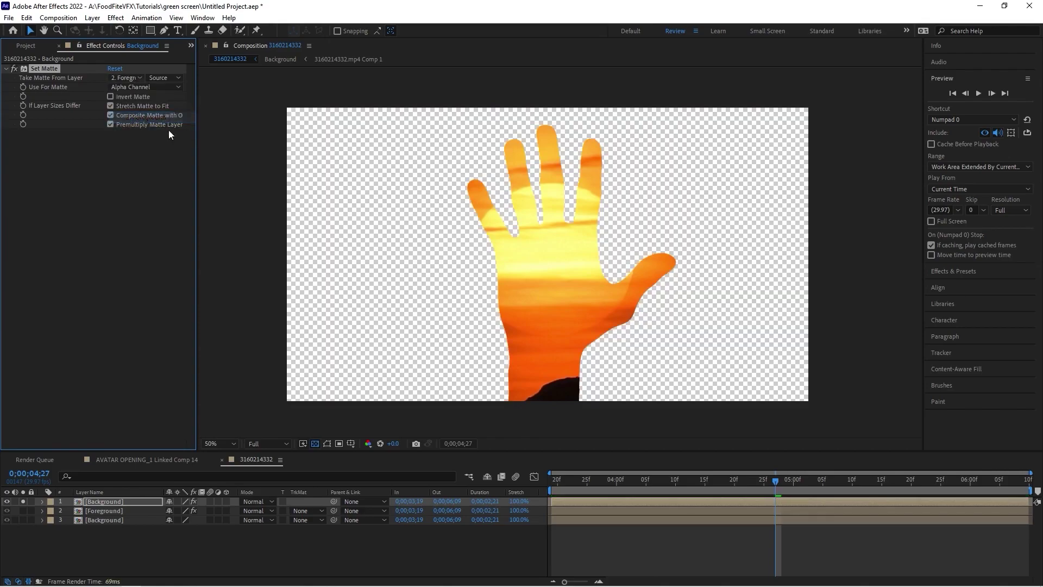
left_click(110, 96)
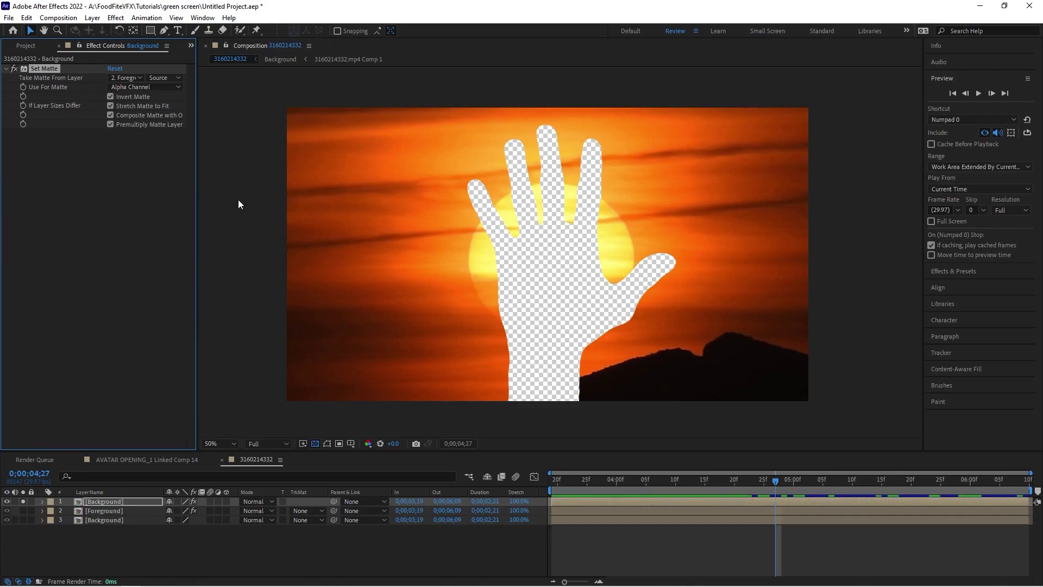
Step: Add a Brightness & Contrast effect to the upper Background layer, try a darker brightness and undo that change
left_click(115, 18)
mouse_move(173, 354)
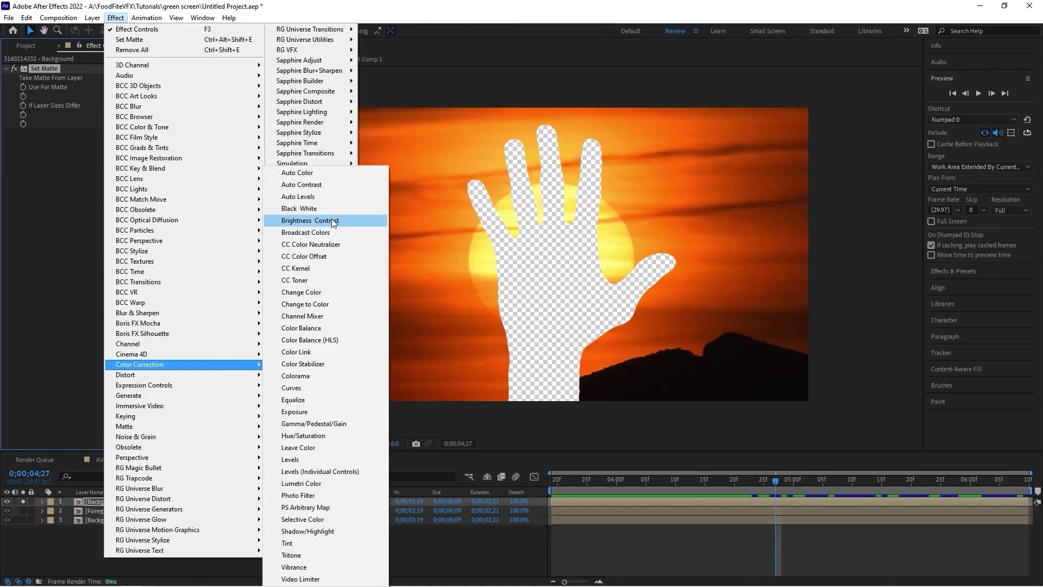
left_click(304, 221)
left_click_drag(111, 143, 133, 165)
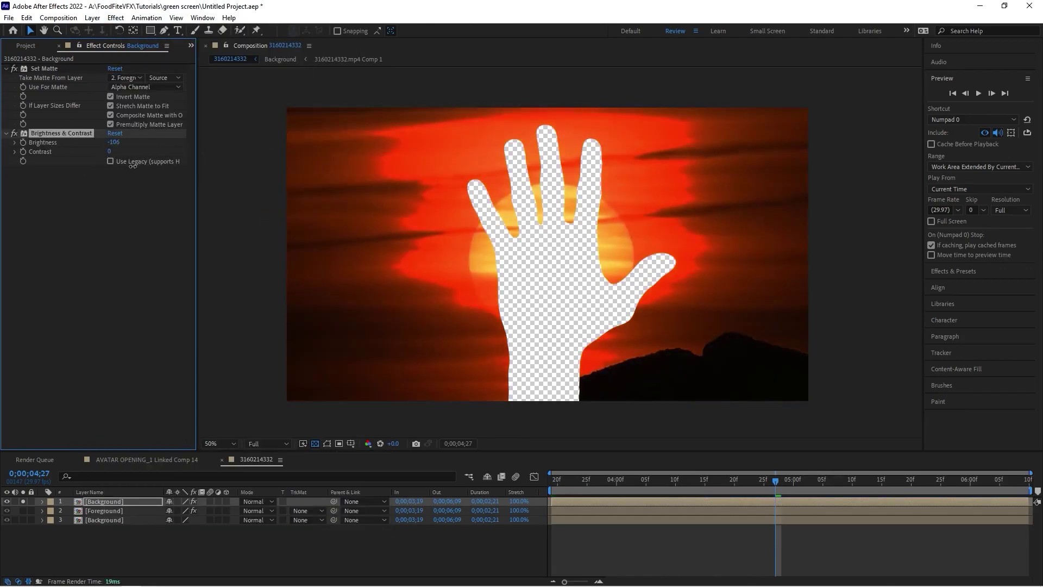
key("ctrl+z")
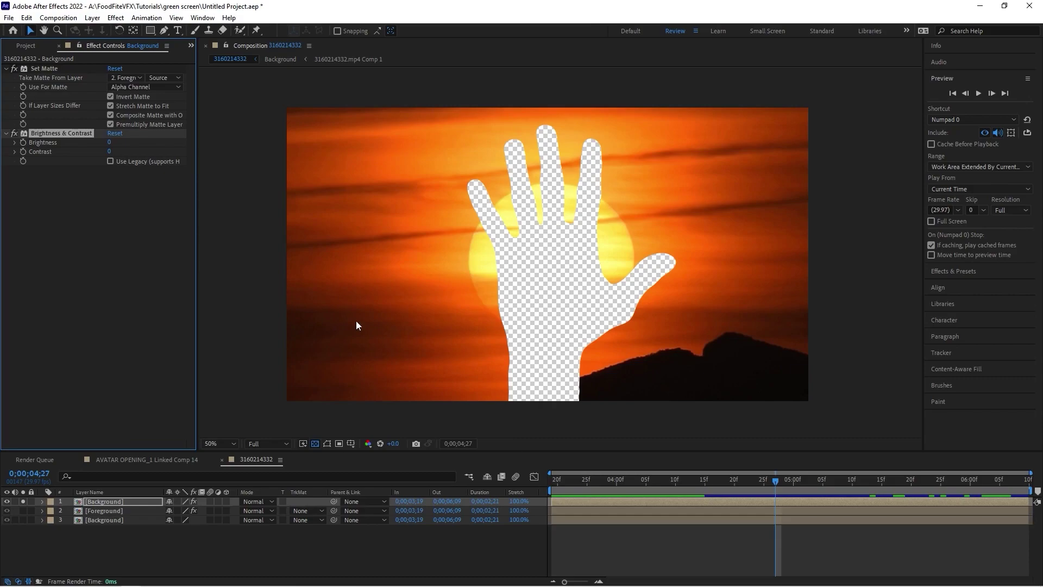
Step: Add a Fast Box Blur effect to the upper Background layer and set its Blur Radius to 15
left_click(112, 19)
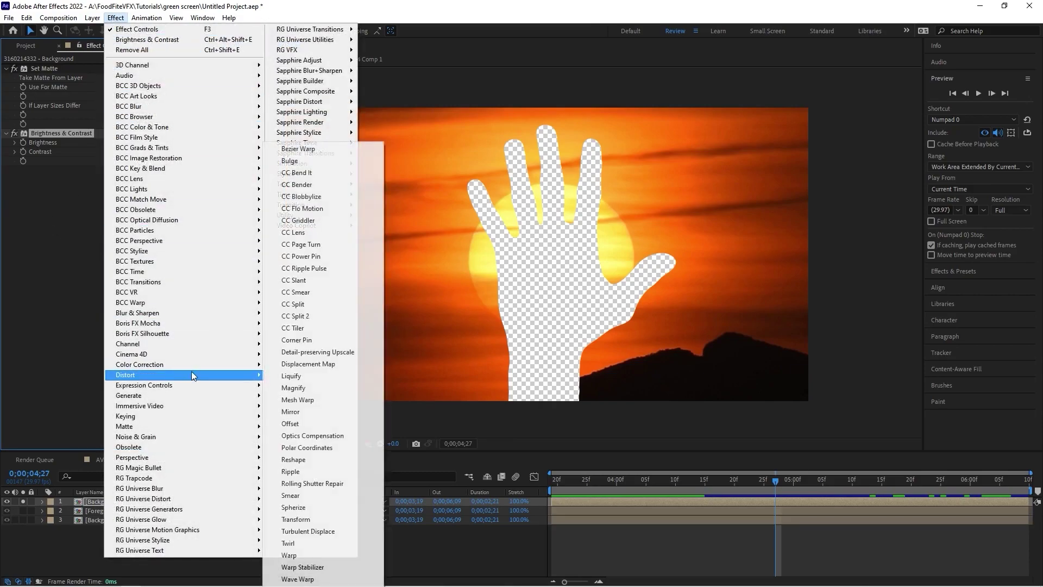
mouse_move(232, 311)
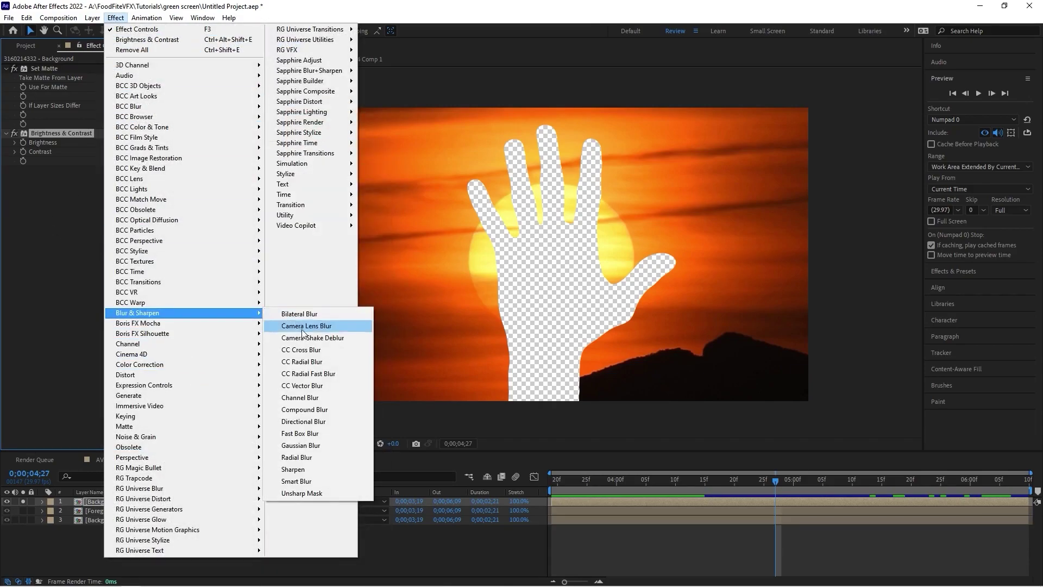
left_click(296, 433)
left_click_drag(110, 179, 118, 179)
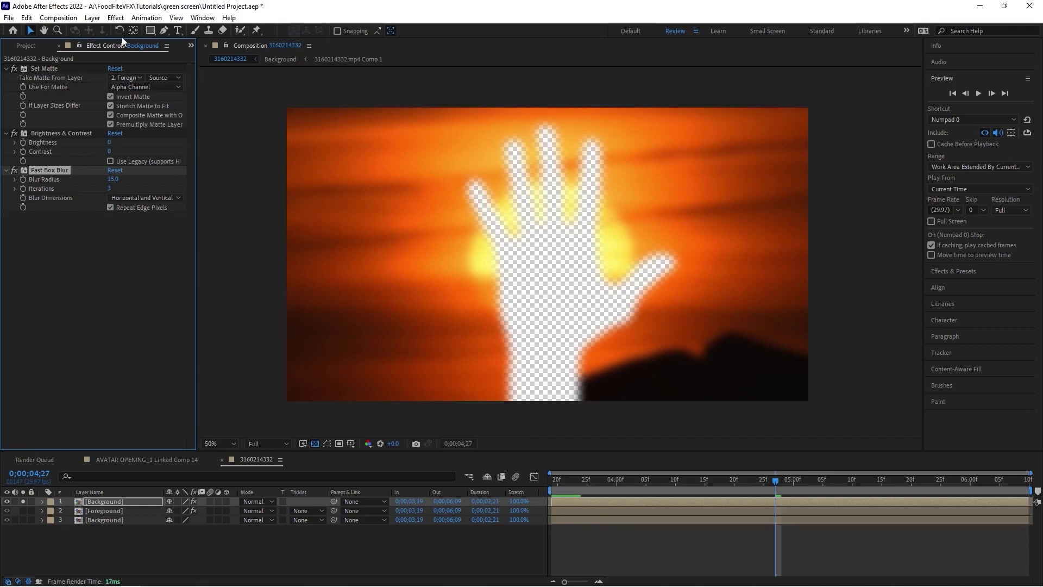
Step: Add a Glow effect to the upper Background layer, check the available blending modes and keep Normal
left_click(116, 18)
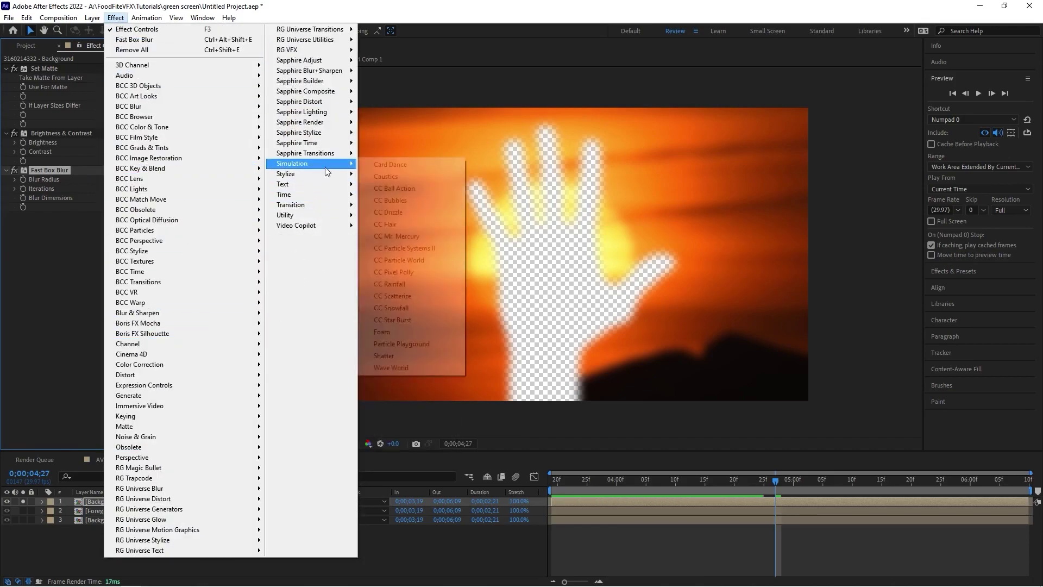
mouse_move(304, 174)
left_click(385, 366)
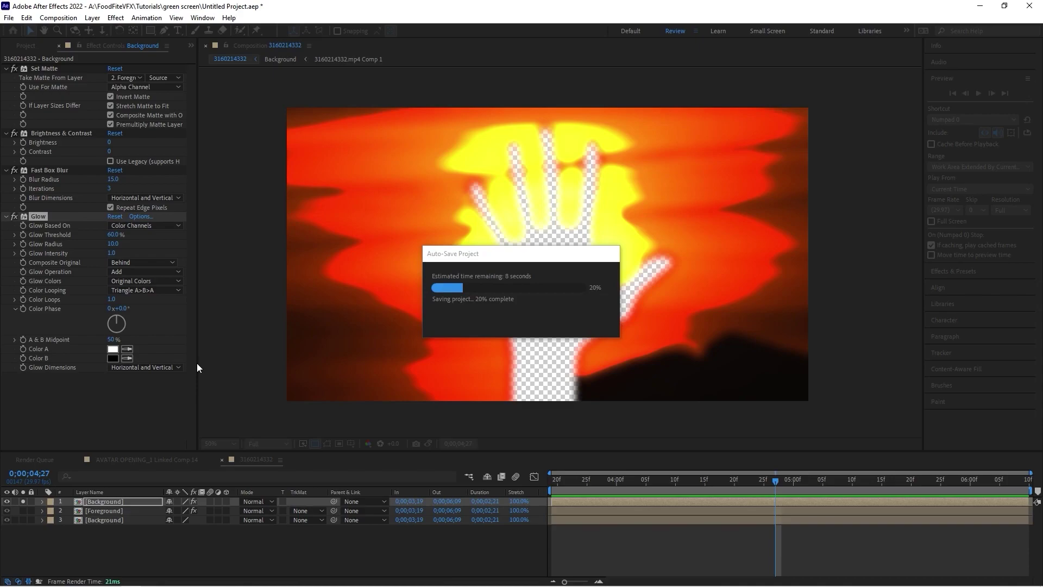
left_click(257, 505)
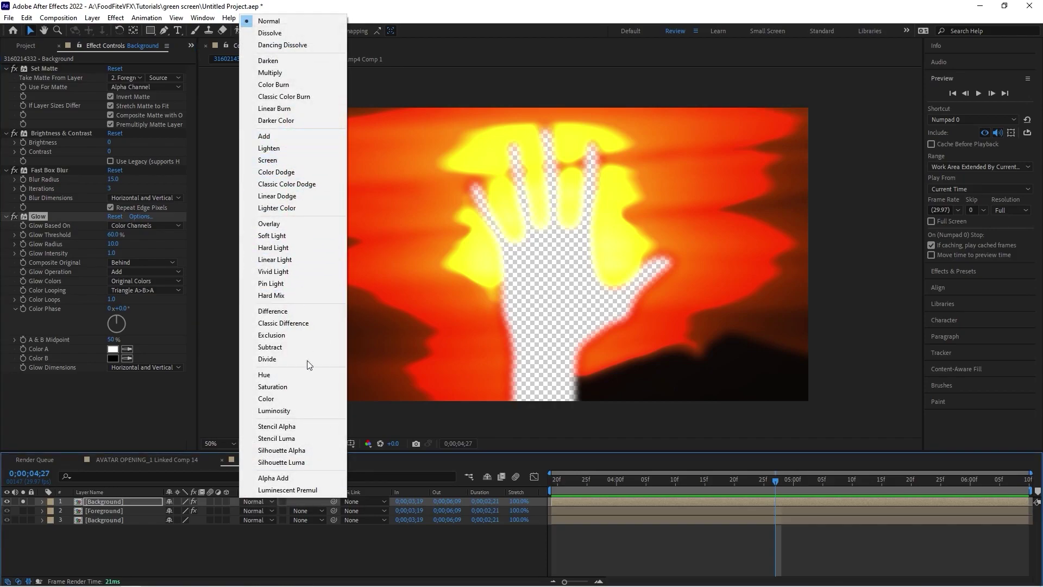
left_click(138, 504)
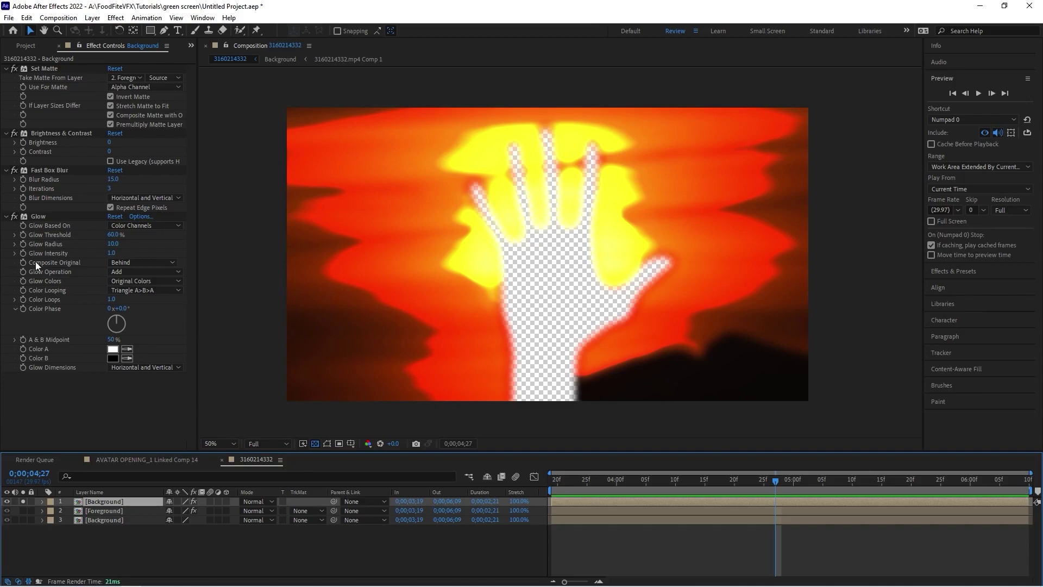
Step: Add a Solid Composite effect to the upper Background layer and set its color to black (000000)
left_click(115, 17)
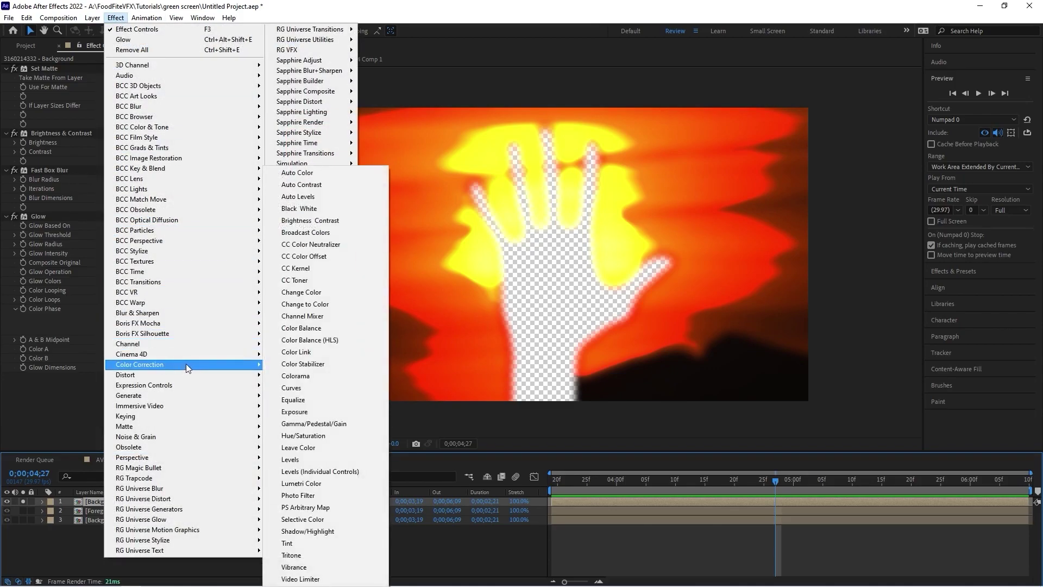
mouse_move(223, 346)
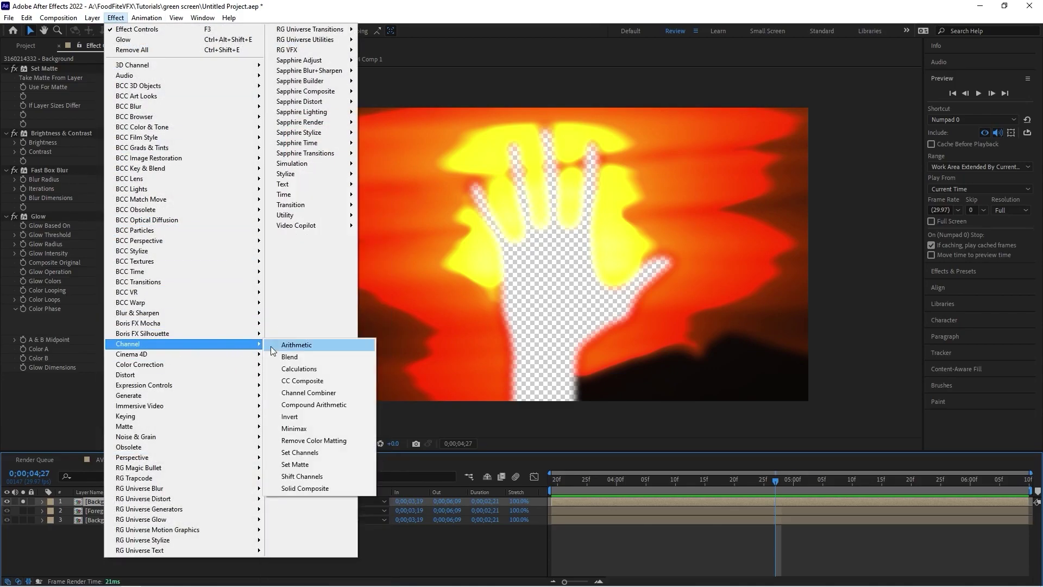
left_click(305, 489)
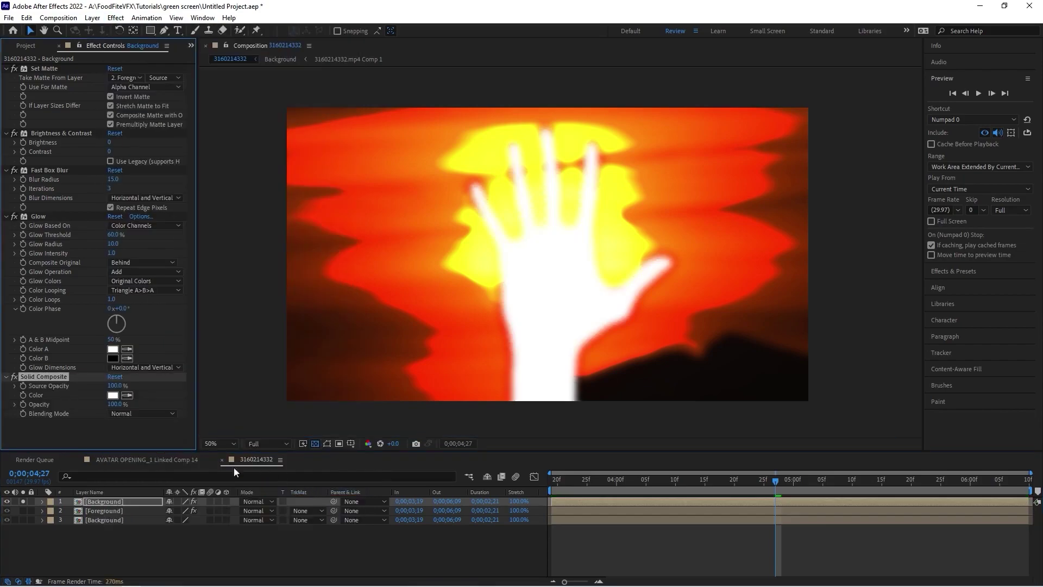
left_click(113, 395)
left_click(304, 381)
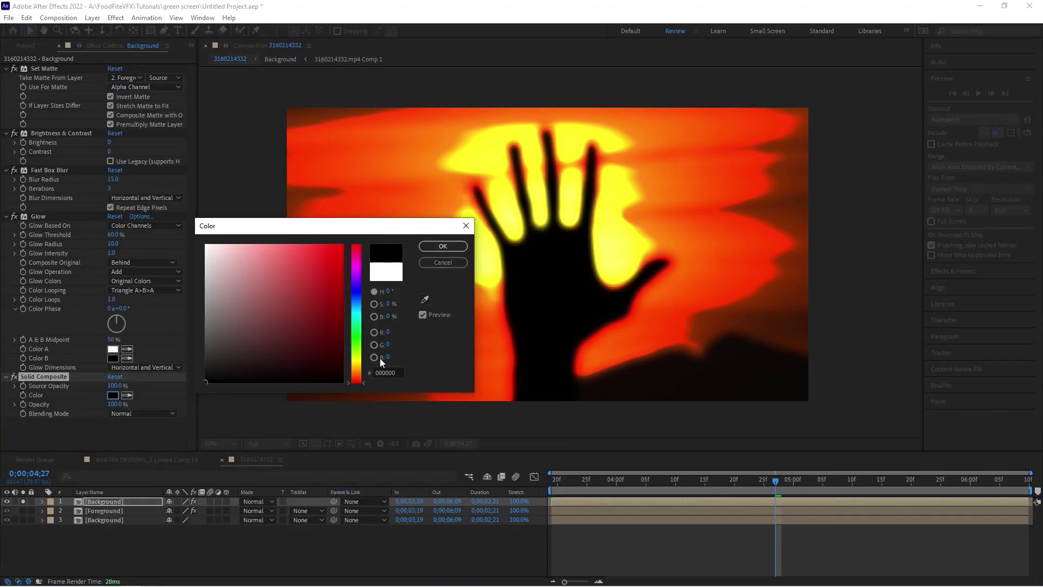
left_click(460, 246)
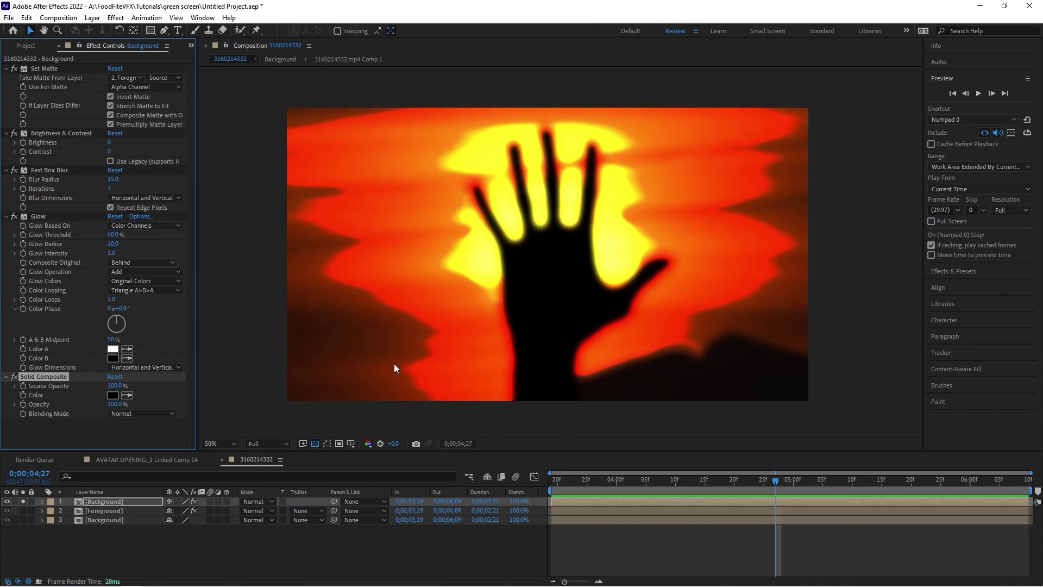
Step: Add a second Set Matte effect to the upper Background layer, taking the matte from Foreground, and undo any accidental layer shift
left_click(115, 18)
mouse_move(197, 350)
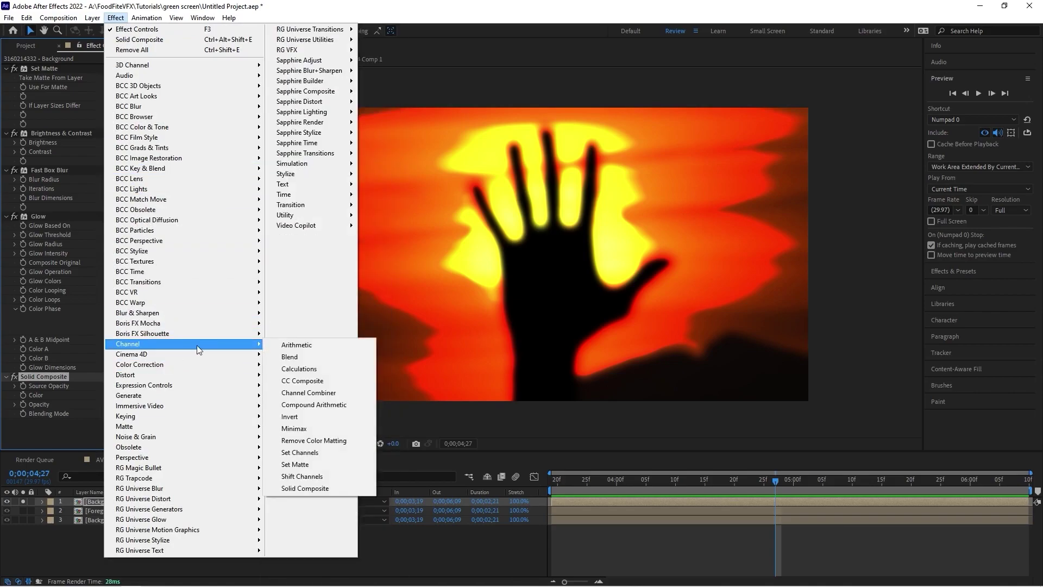
left_click(295, 463)
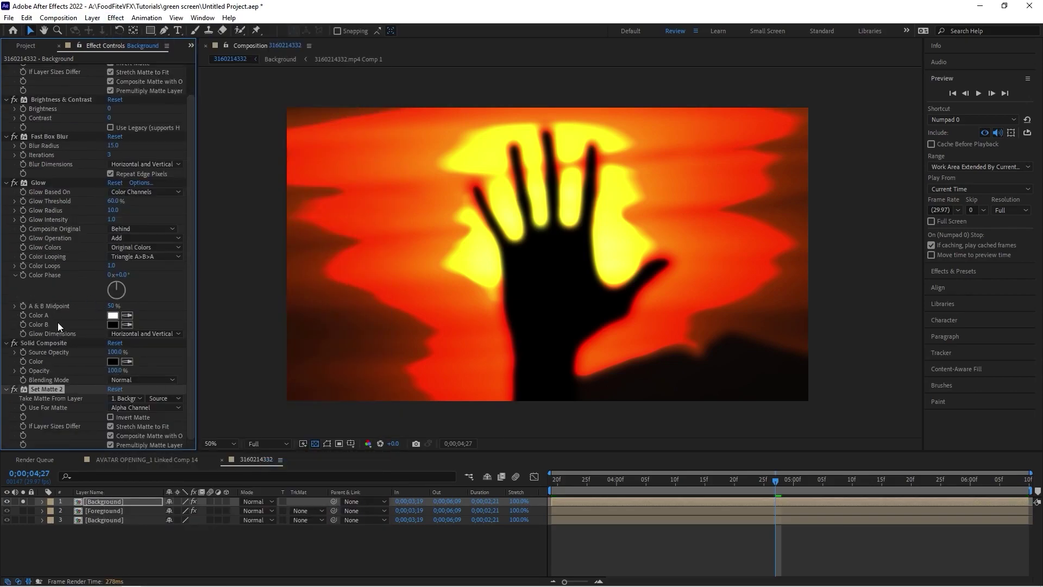
left_click(121, 397)
left_click(147, 438)
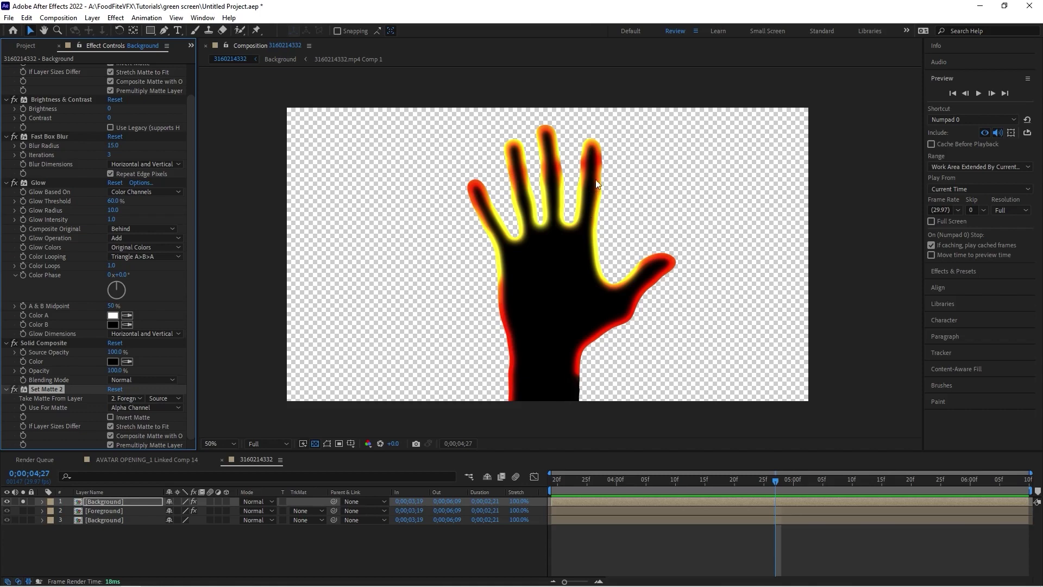
left_click_drag(663, 252, 565, 393)
key("ctrl+z")
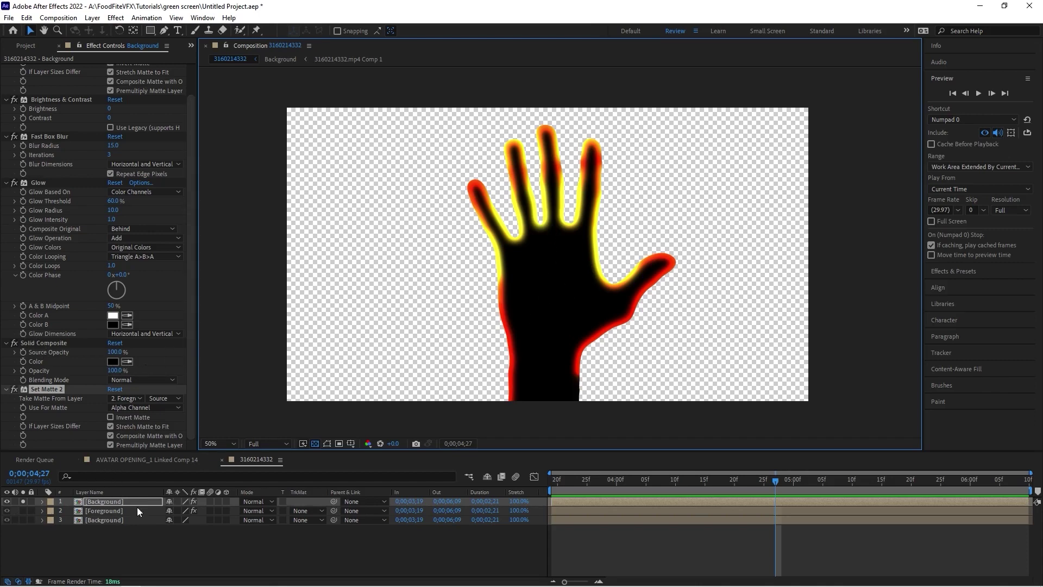
Step: Unsolo the upper Background layer and set its blending mode to Screen, comparing it once with Normal
left_click(255, 502)
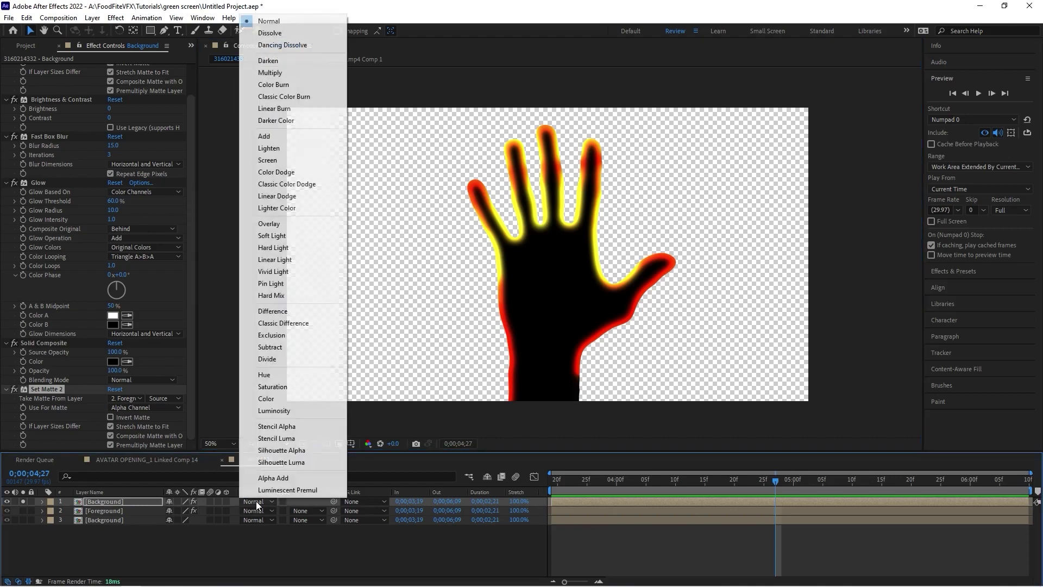
left_click(281, 159)
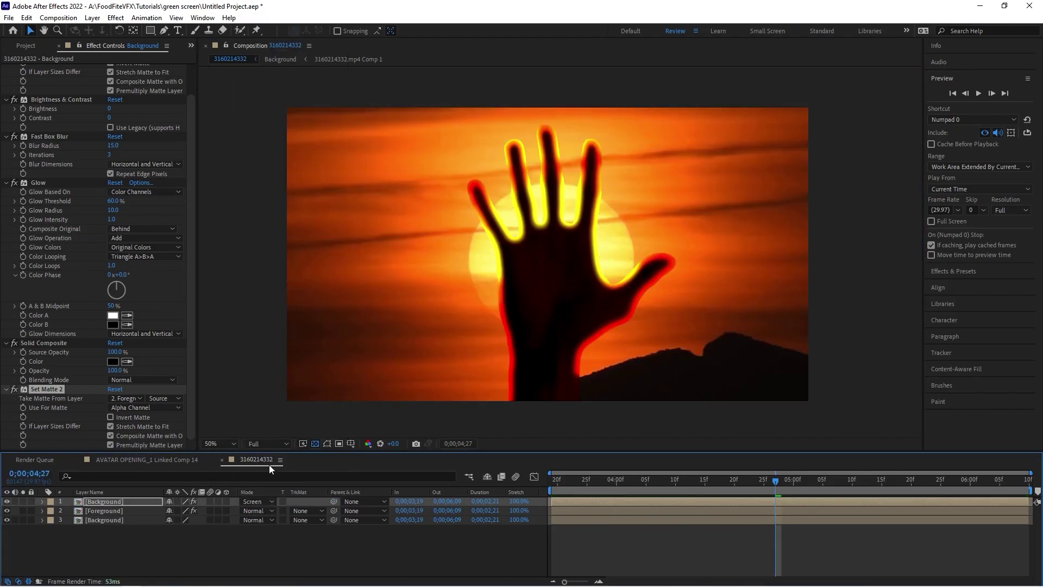
left_click(265, 501)
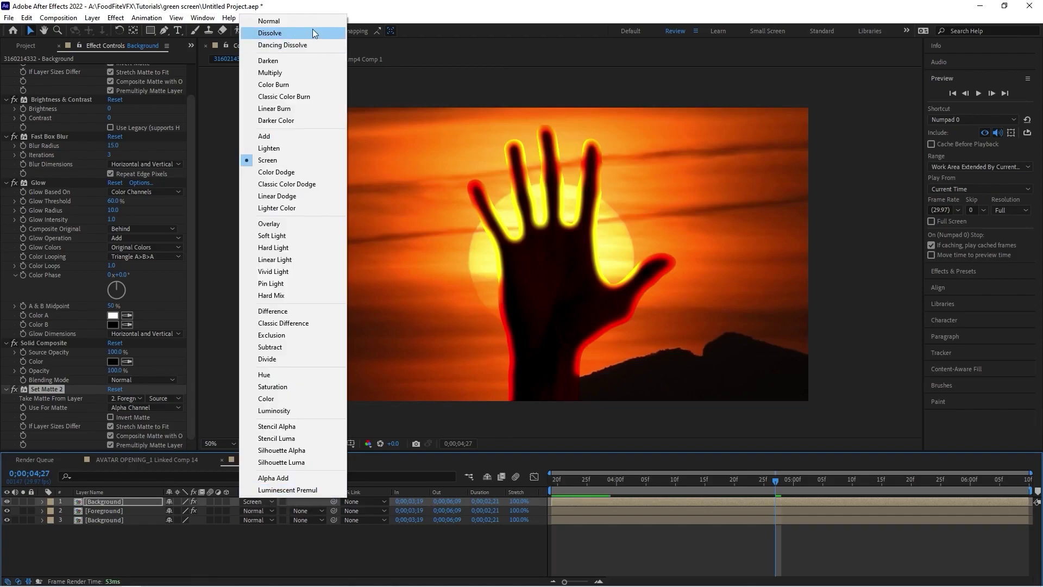
left_click(302, 20)
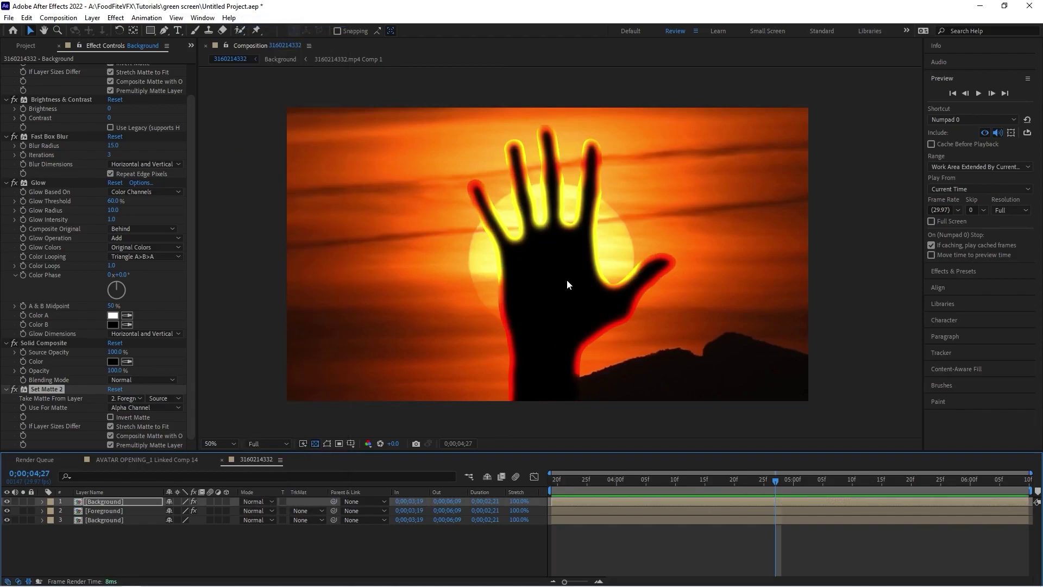
left_click(250, 500)
left_click(287, 149)
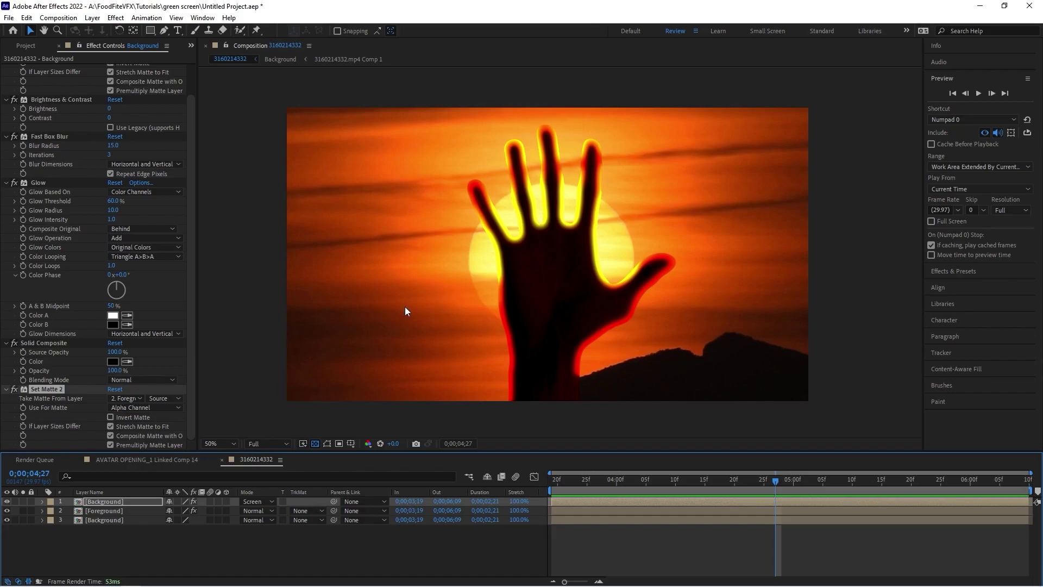
Step: Add a Simple Choker effect to the upper Background layer
left_click(116, 18)
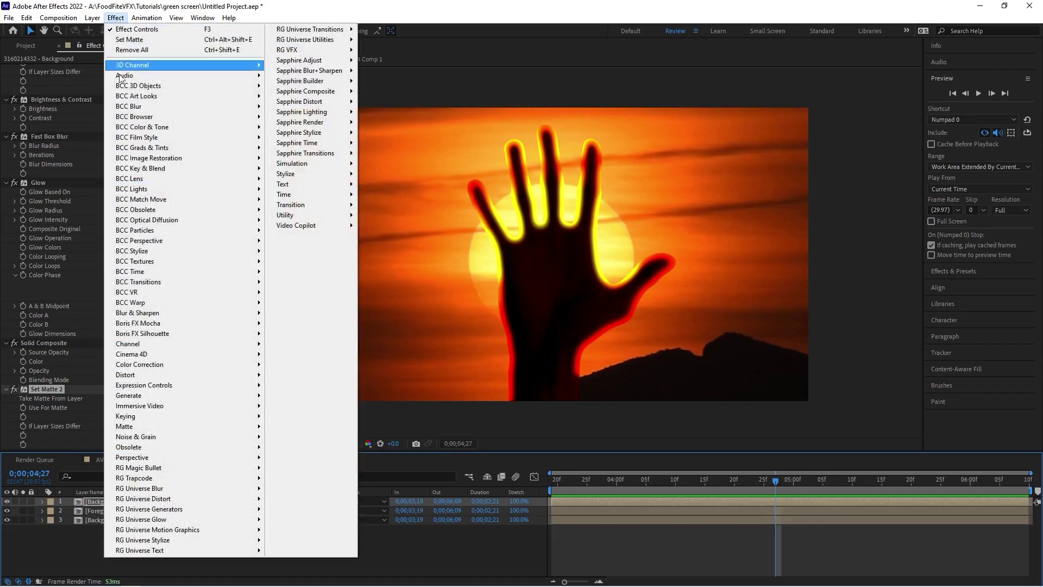
mouse_move(209, 408)
mouse_move(206, 428)
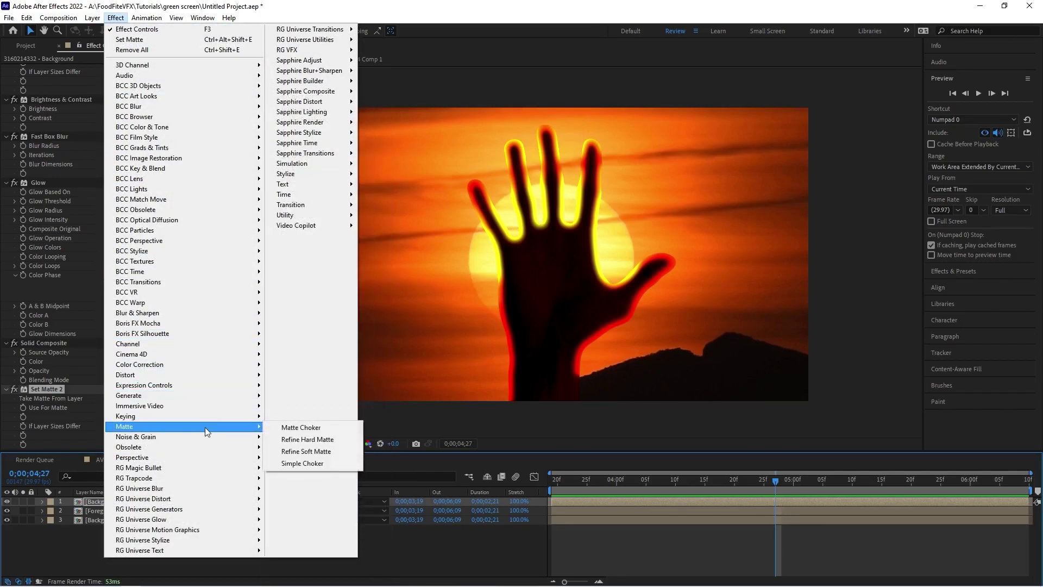
left_click(296, 463)
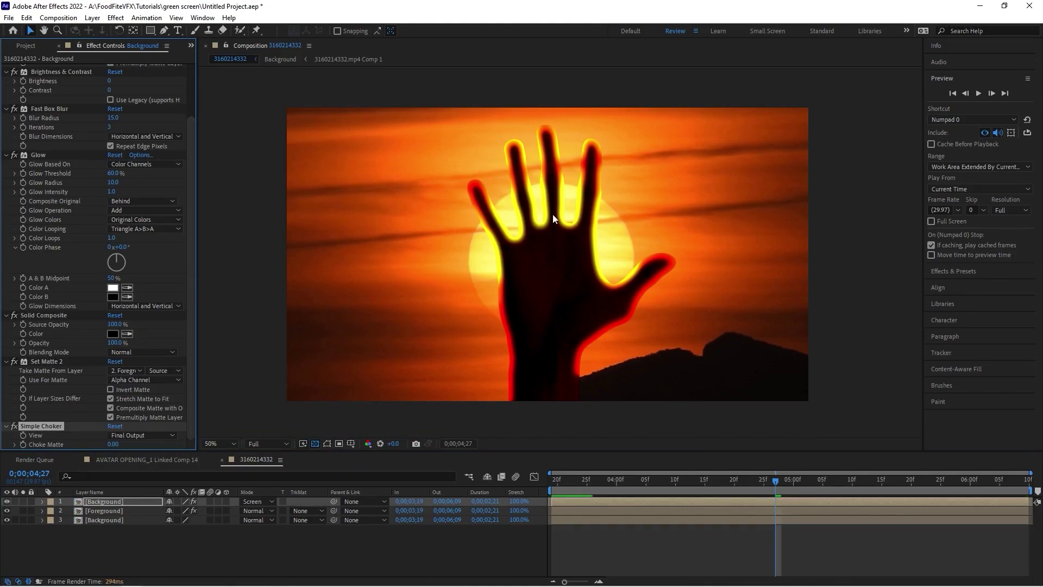
Step: Set the Brightness & Contrast effect's Brightness to -15 and Contrast to 13, trying a Brightness of 13 and a smaller blur first
scroll(555, 213, "up", 2)
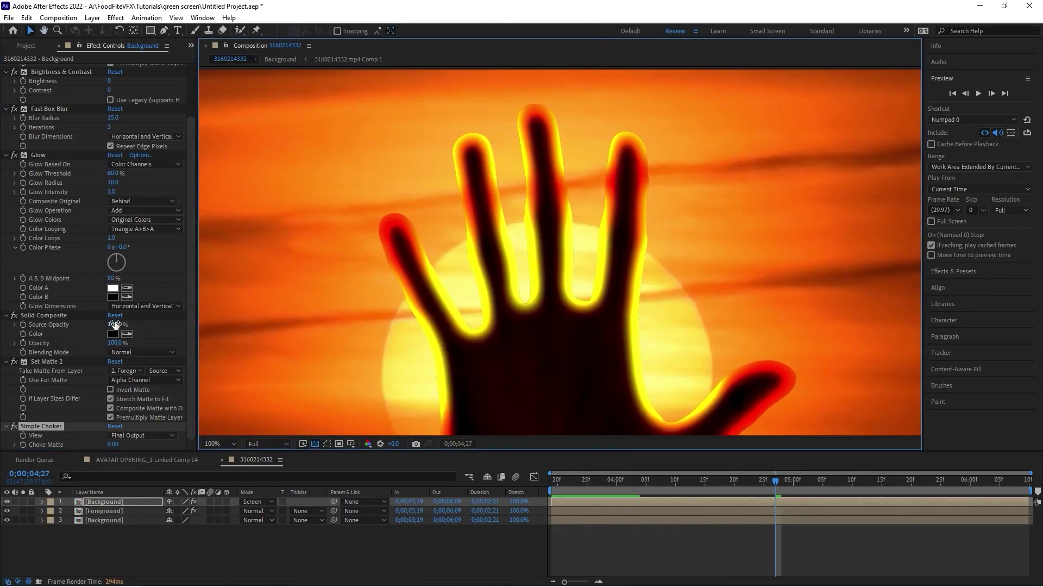
scroll(99, 302, "up", 3)
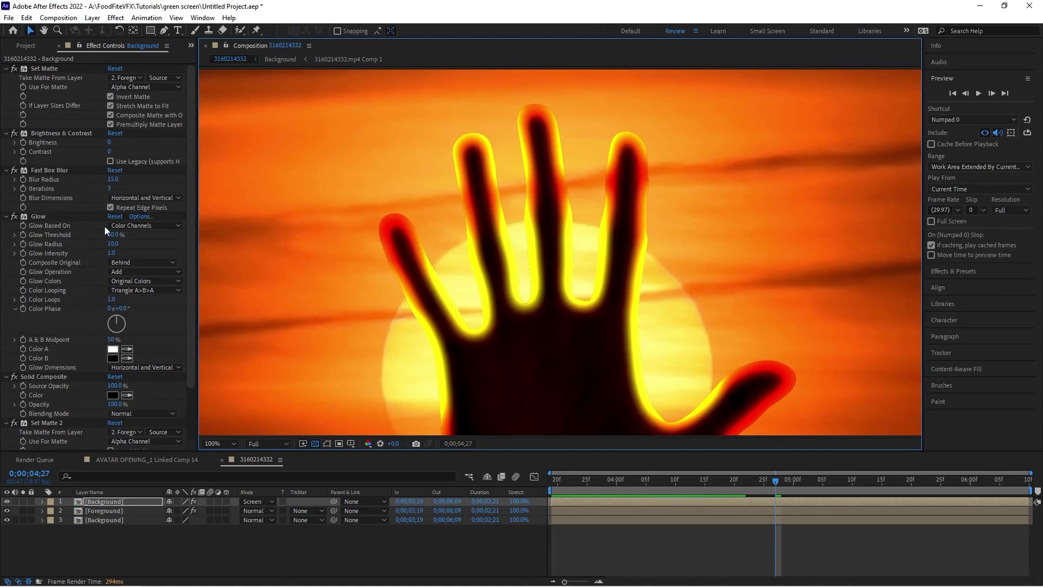
mouse_move(109, 142)
left_mouse_down()
mouse_move(191, 138)
mouse_move(87, 141)
mouse_move(119, 140)
left_mouse_up()
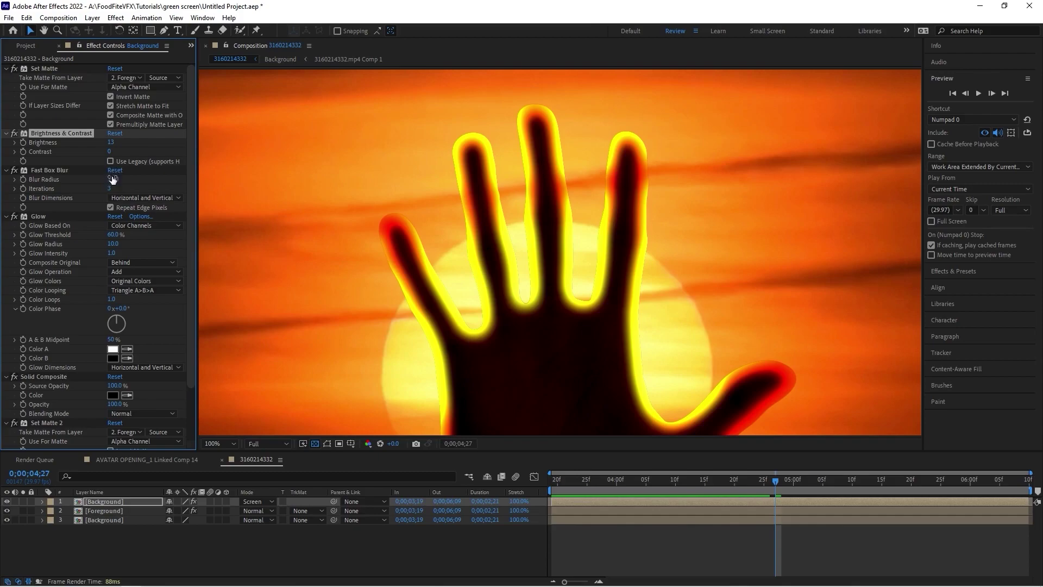
left_click_drag(113, 180, 111, 179)
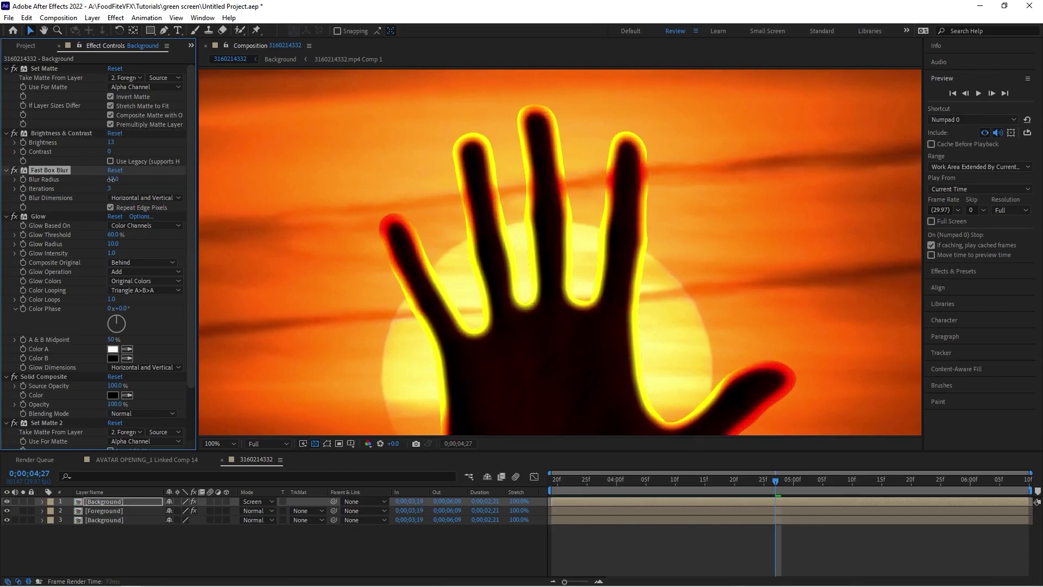
left_click_drag(109, 143, 95, 150)
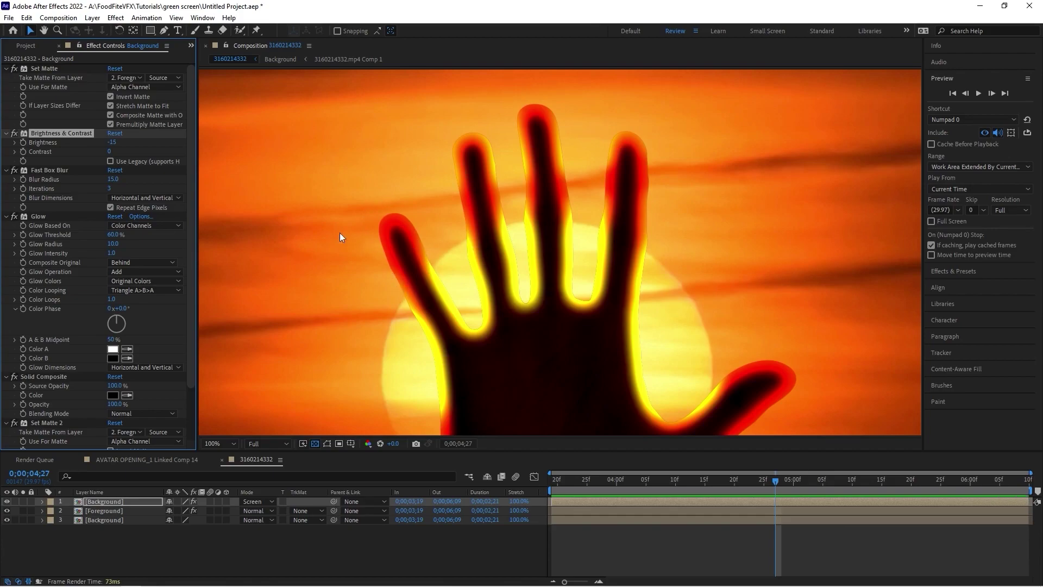
left_click_drag(109, 153, 160, 165)
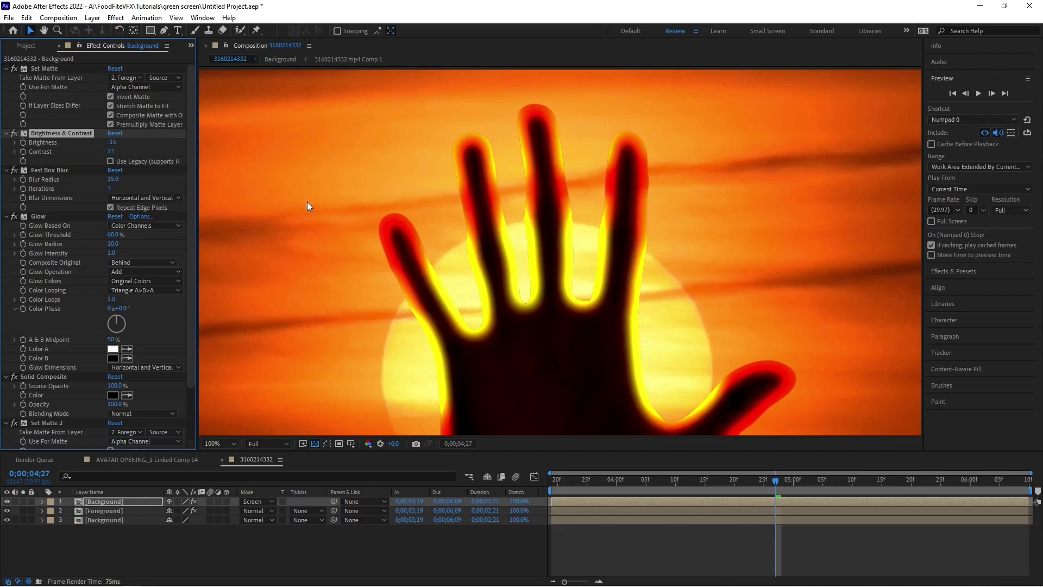
Step: Try a Fast Box Blur radius of 20 on the upper Background layer, and reduce the Blur Radius to 5
left_click_drag(112, 179, 113, 179)
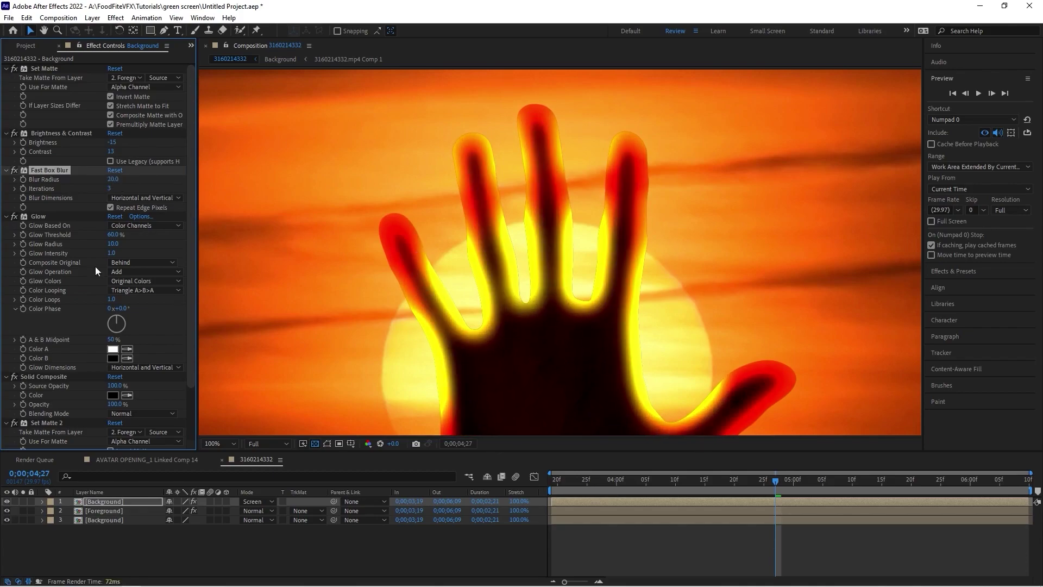
left_click_drag(112, 178, 106, 181)
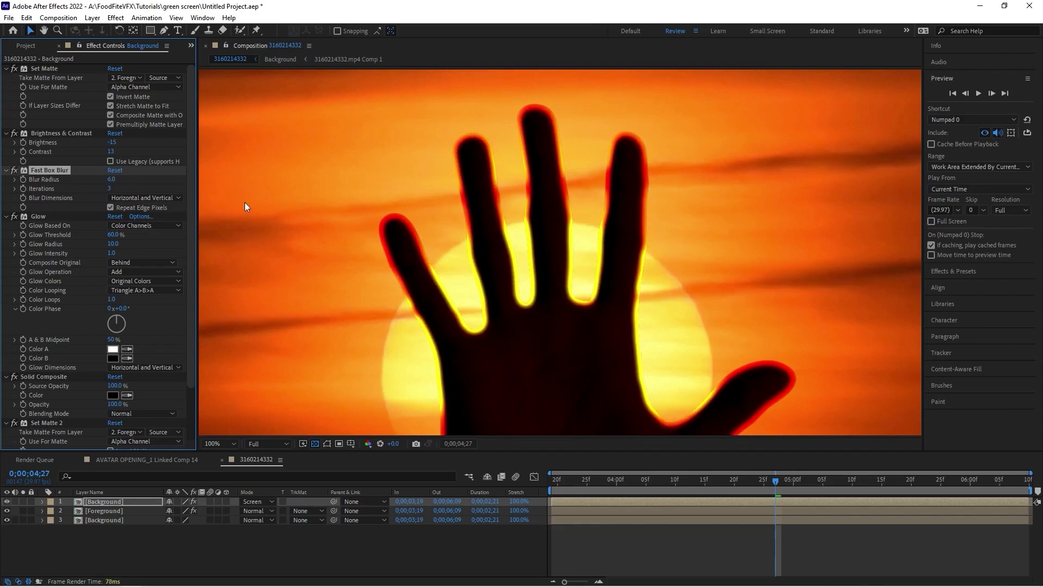
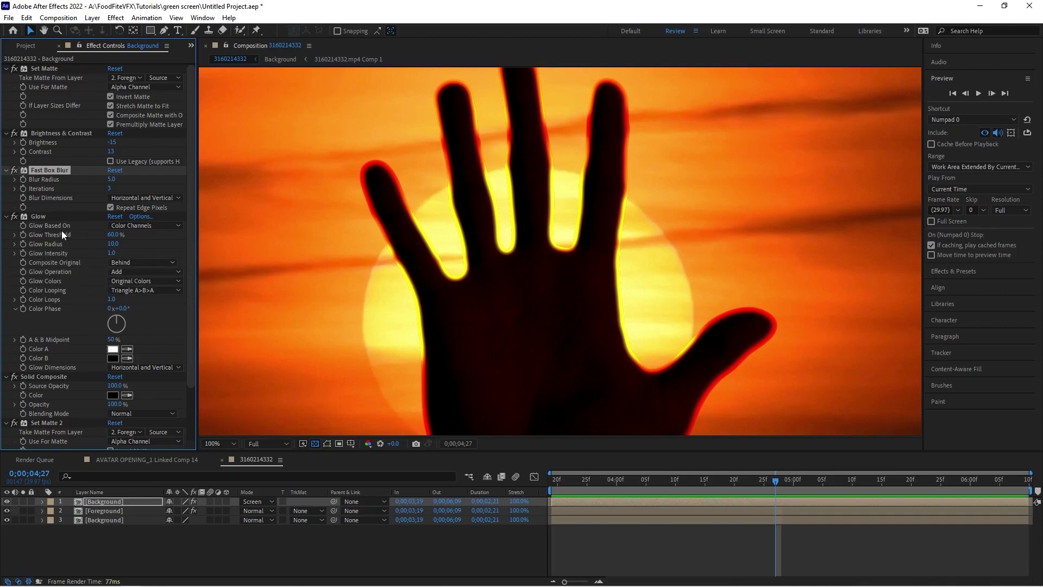
Step: Undo trial Glow adjustments and set the Glow Threshold to about 43%, Glow Radius to 25 and Glow Intensity to 0.5
left_click_drag(115, 234, 416, 241)
key("ctrl+z")
key("ctrl+z")
key("ctrl+z")
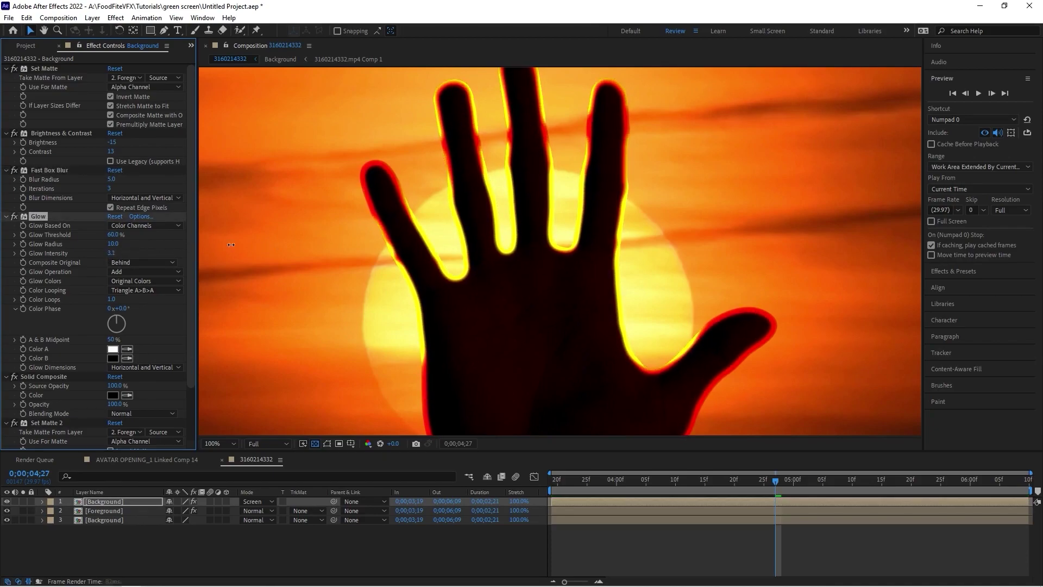
left_click_drag(112, 237, 82, 254)
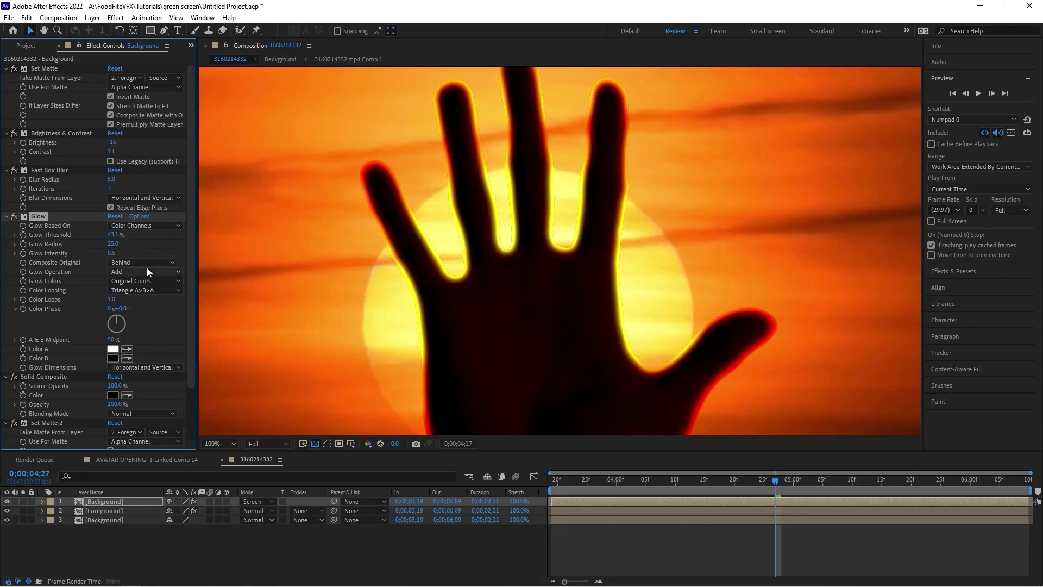
Step: Set the Fast Box Blur's Blur Radius to 8 on the upper Background layer and inspect the hand's edges
left_click_drag(111, 180, 114, 180)
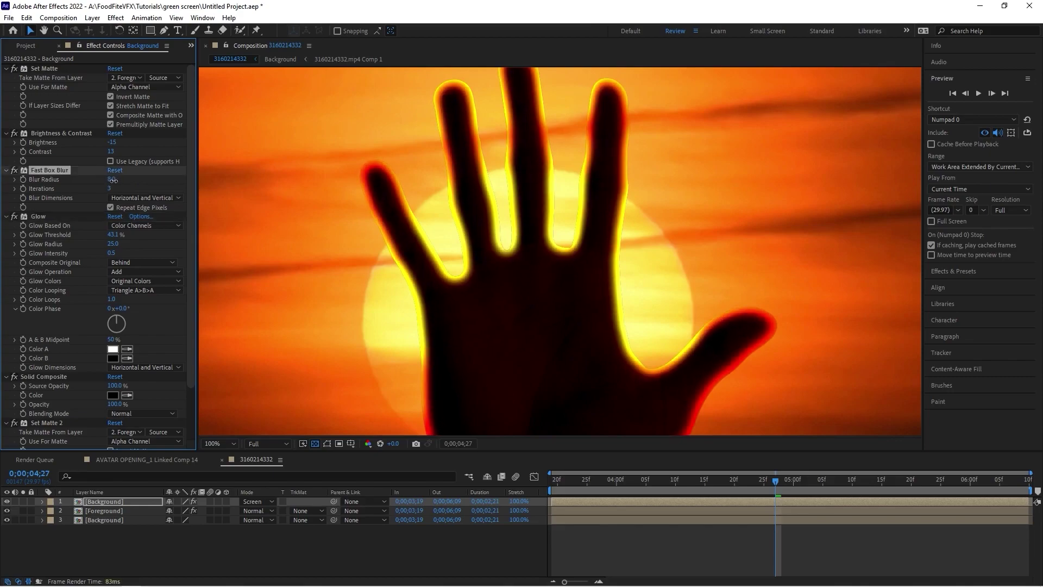
scroll(666, 314, "down", 2)
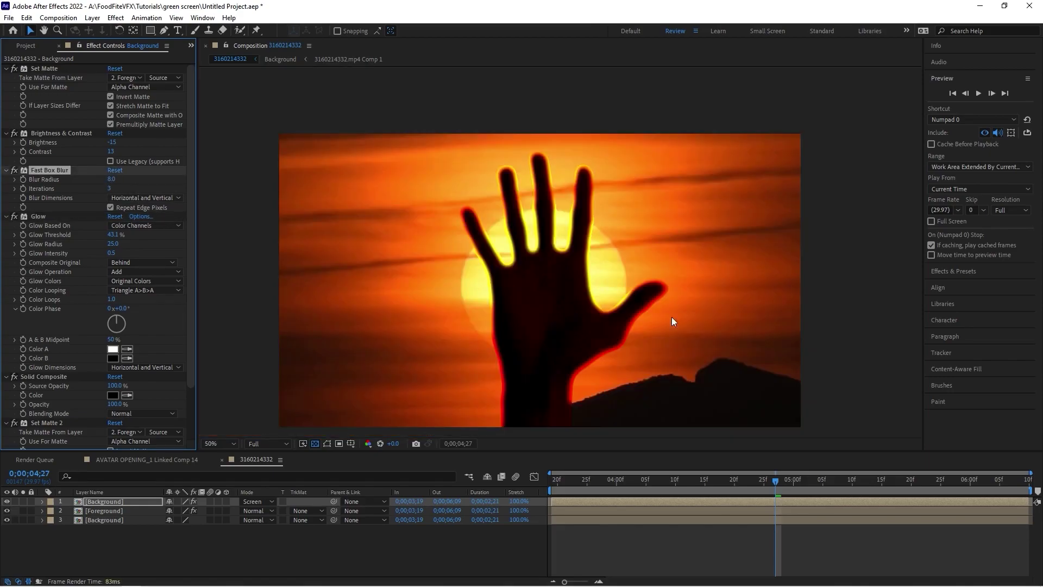
scroll(560, 249, "up", 2)
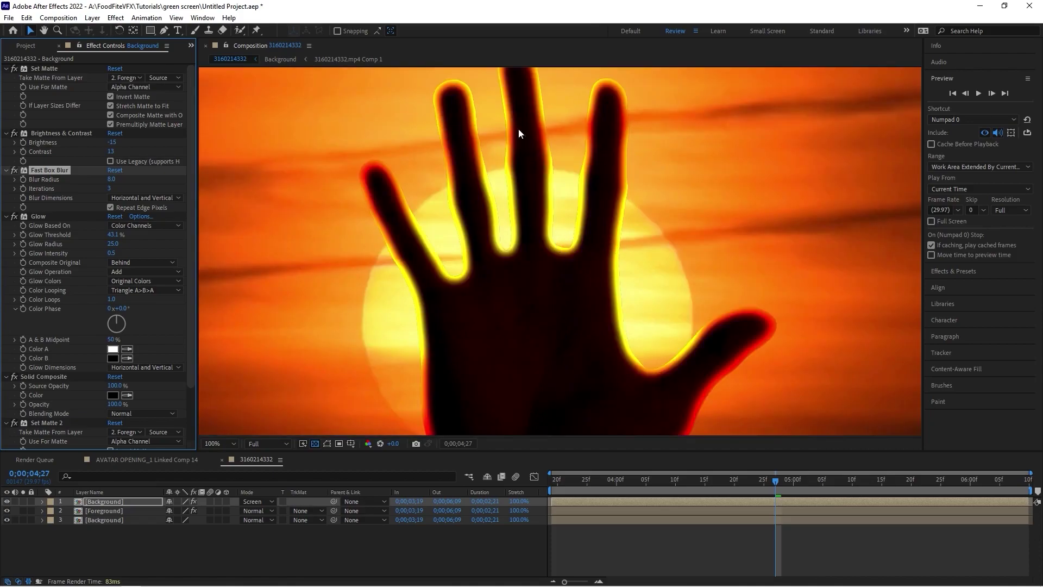
Step: Set the Simple Choker's Choke Matte to 0.20 on the upper Background layer
scroll(56, 241, "down", 3)
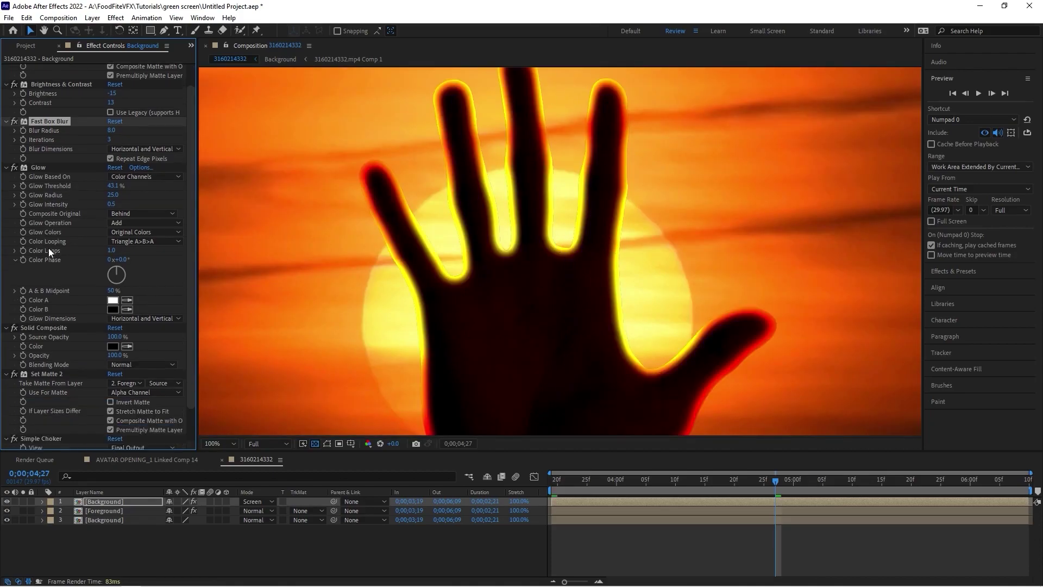
mouse_move(117, 449)
left_mouse_down()
mouse_move(93, 449)
mouse_move(172, 444)
mouse_move(114, 444)
left_mouse_up()
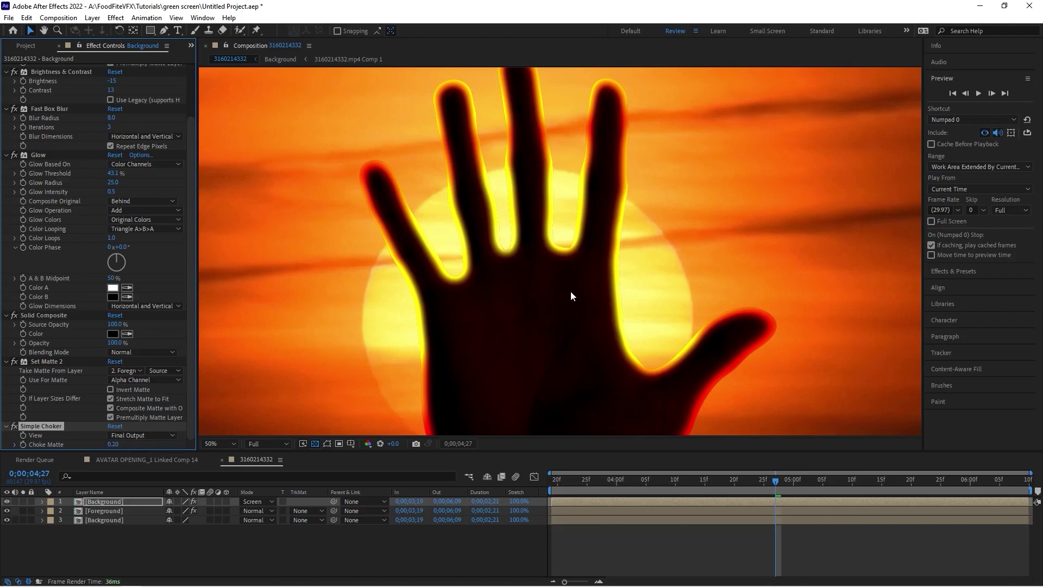
scroll(565, 304, "down", 2)
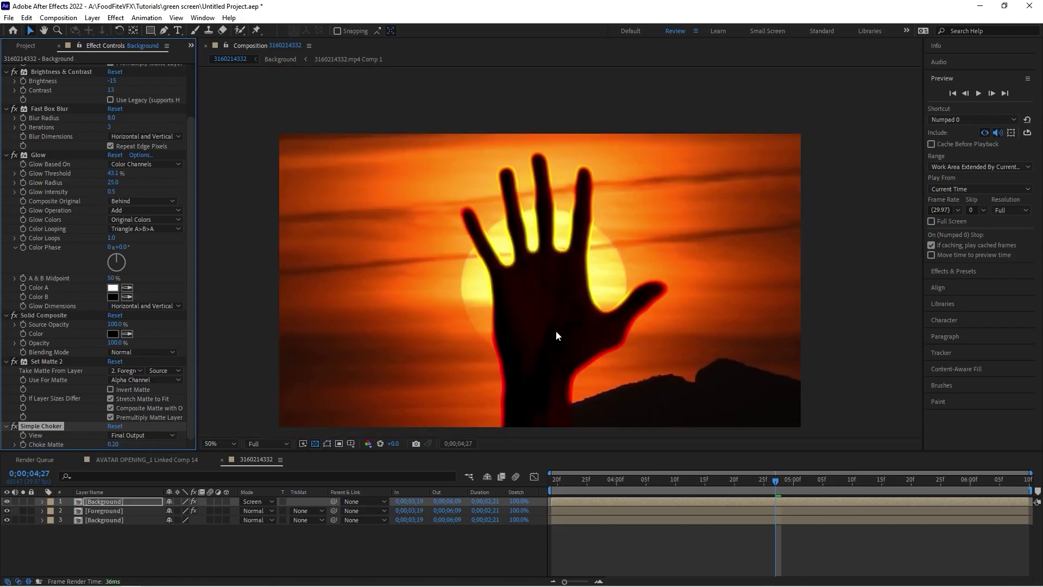
Step: Change the upper Background layer's blending mode to Add and inspect the edges of the hand
left_click(110, 544)
left_click(256, 501)
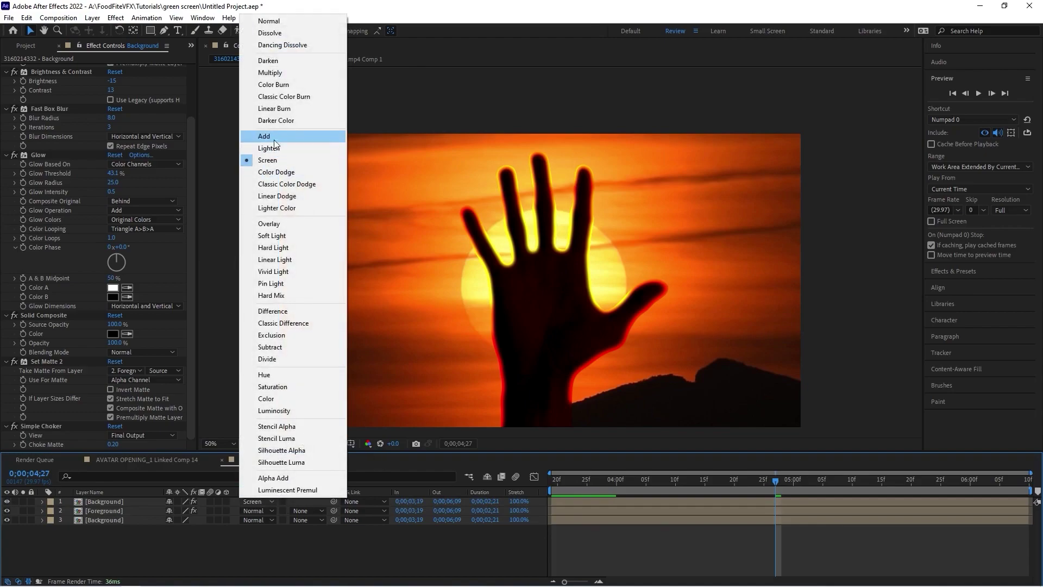
left_click(274, 138)
scroll(542, 292, "up", 2)
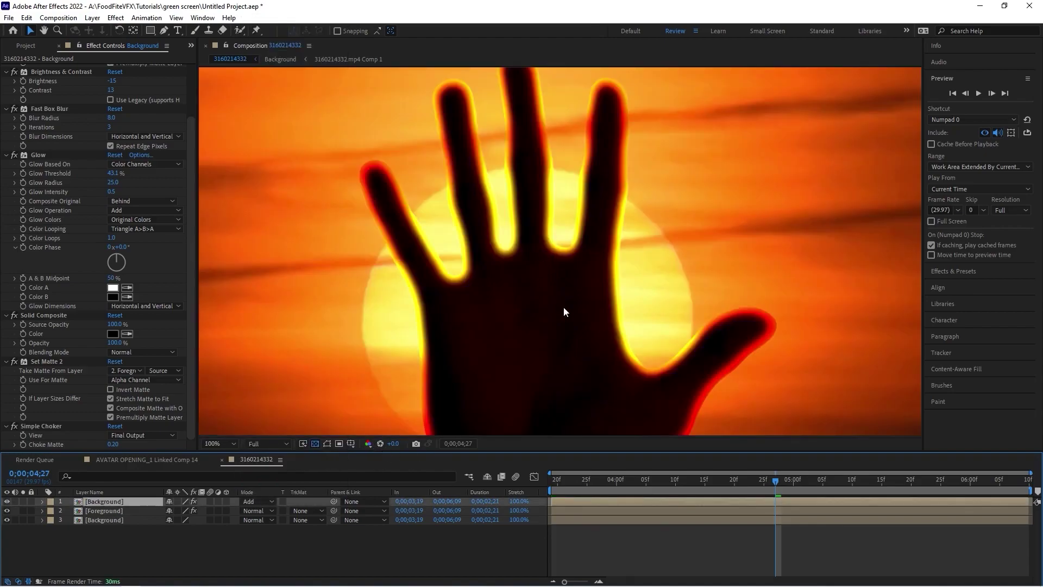
scroll(530, 265, "down", 2)
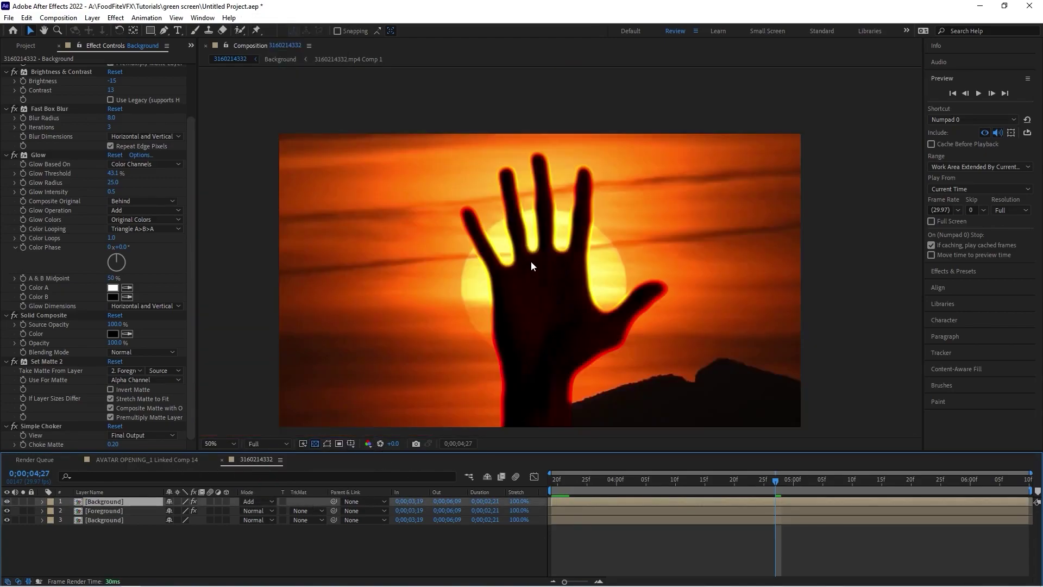
Step: Toggle the upper Background layer's visibility to compare the hand with and without the light wrap
left_click(7, 501)
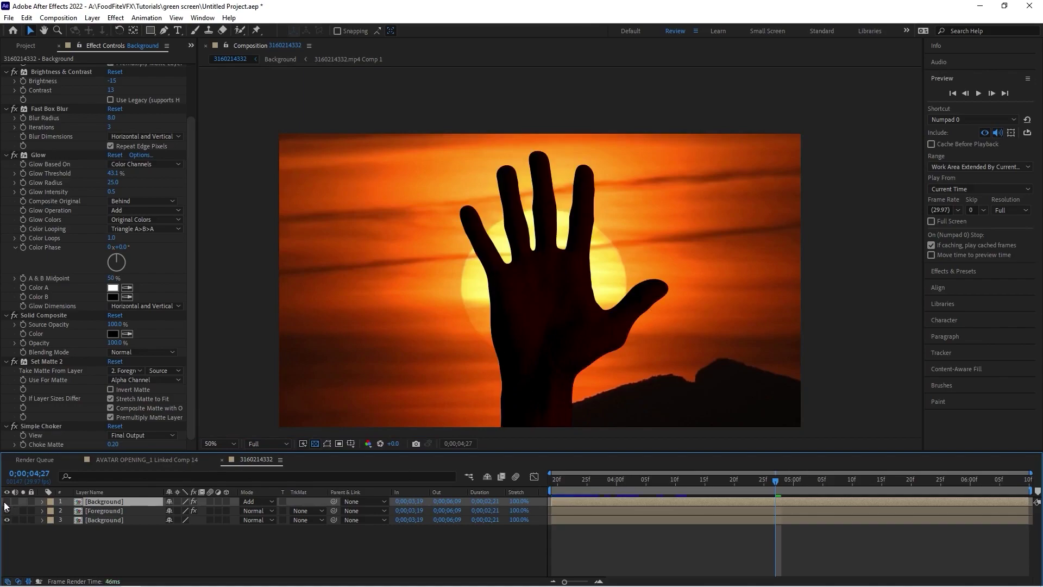
left_click(6, 502)
left_click(7, 501)
left_click(6, 501)
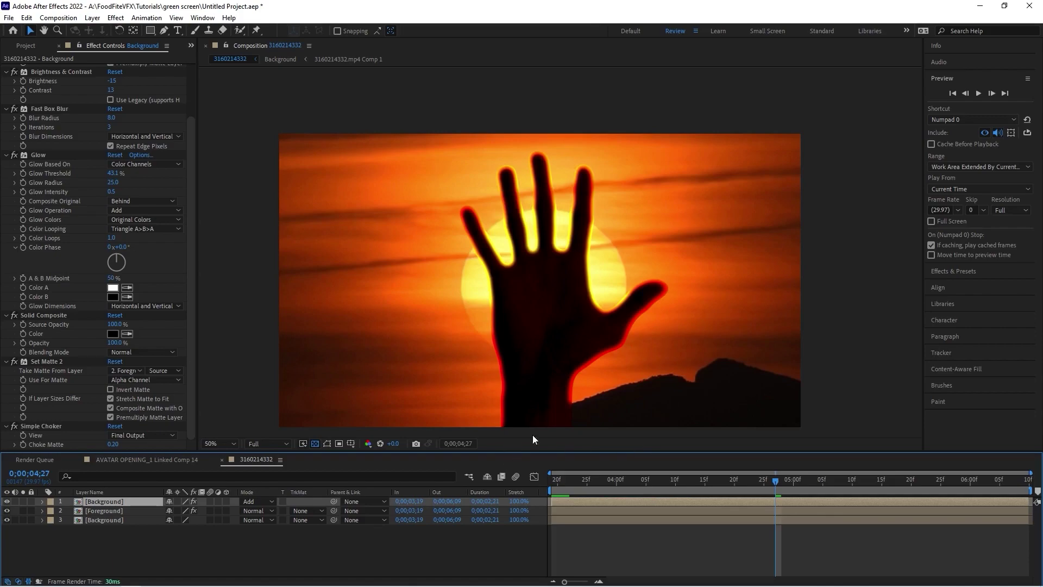
Step: Scrub through the timeline to 0;00;04;28 and examine the light wrap around the hand up close
left_click_drag(752, 483, 784, 461)
scroll(604, 299, "up", 2)
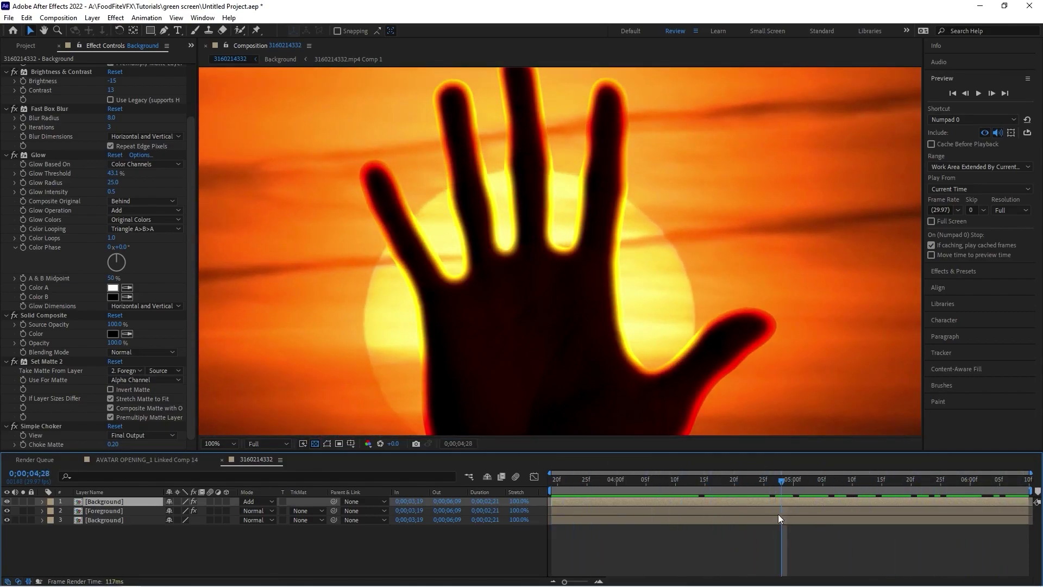
scroll(602, 302, "down", 2)
left_click(148, 459)
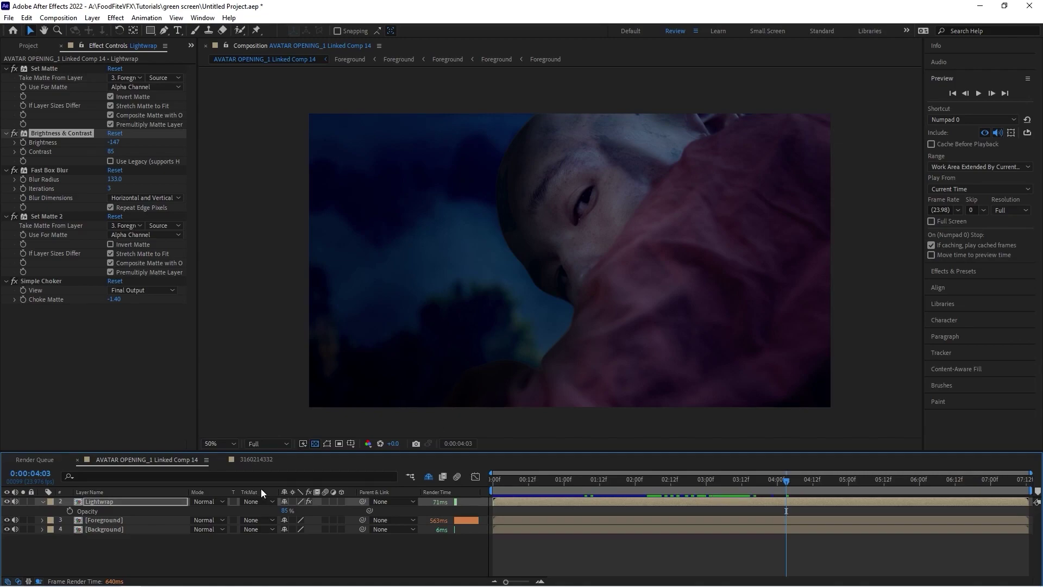
left_click(7, 502)
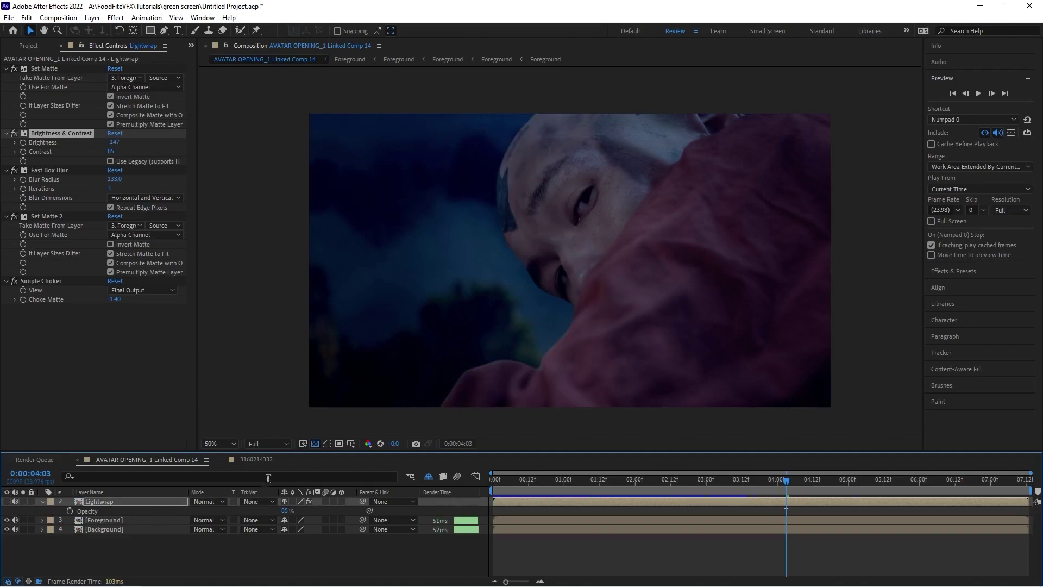
left_click(244, 459)
left_click(6, 501)
left_click(7, 502)
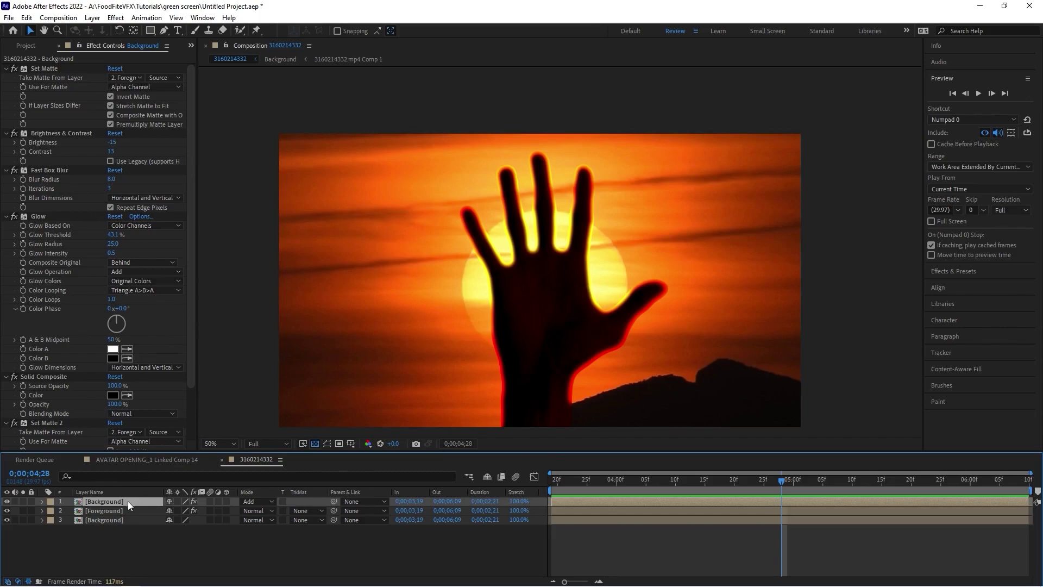
left_click(191, 459)
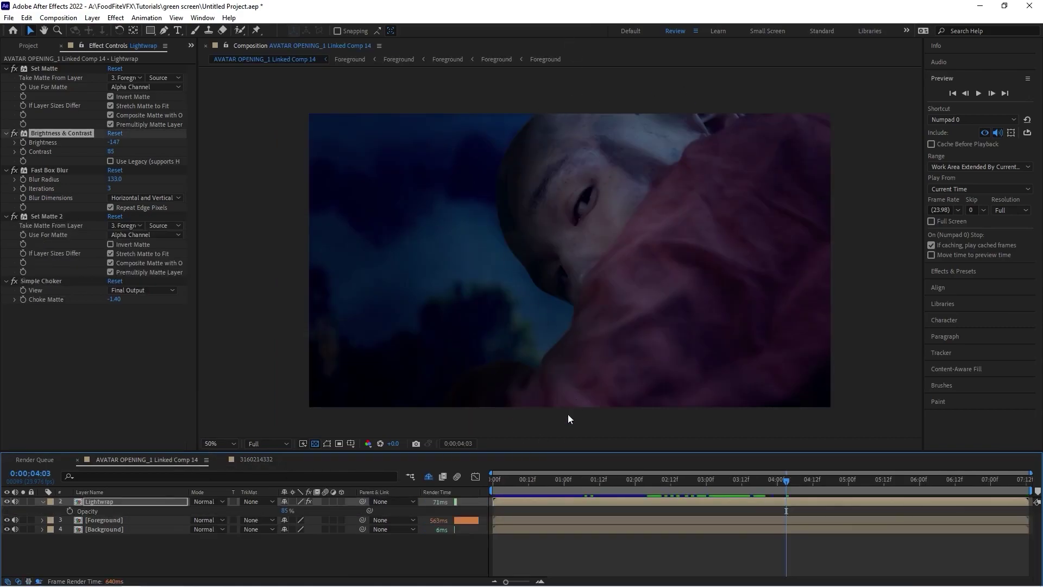
left_click(240, 463)
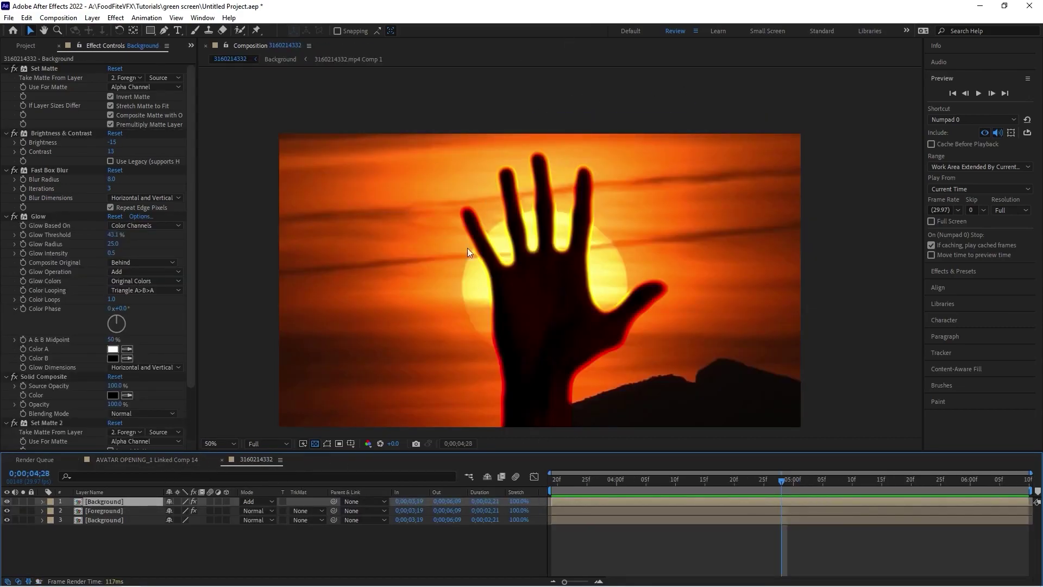